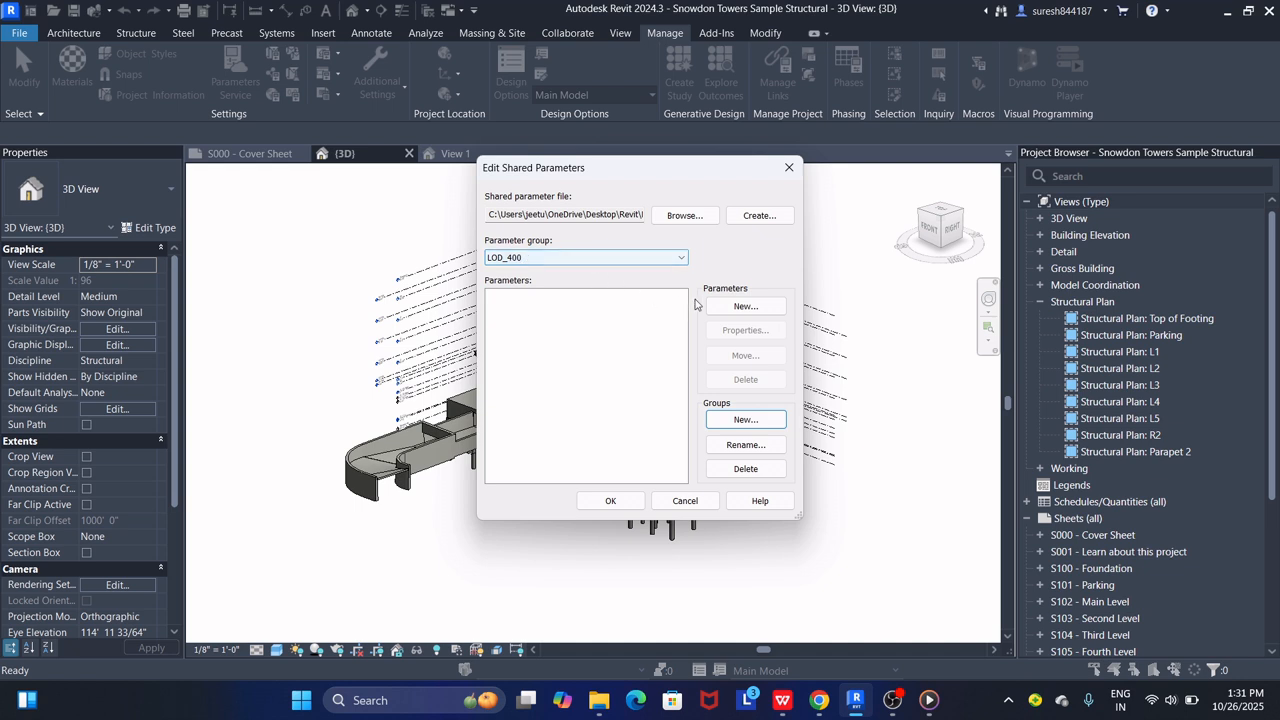
Create a shared parameter named ST_Level in the LOD_400 group with the Common discipline and Text data type.
left_click(740, 306)
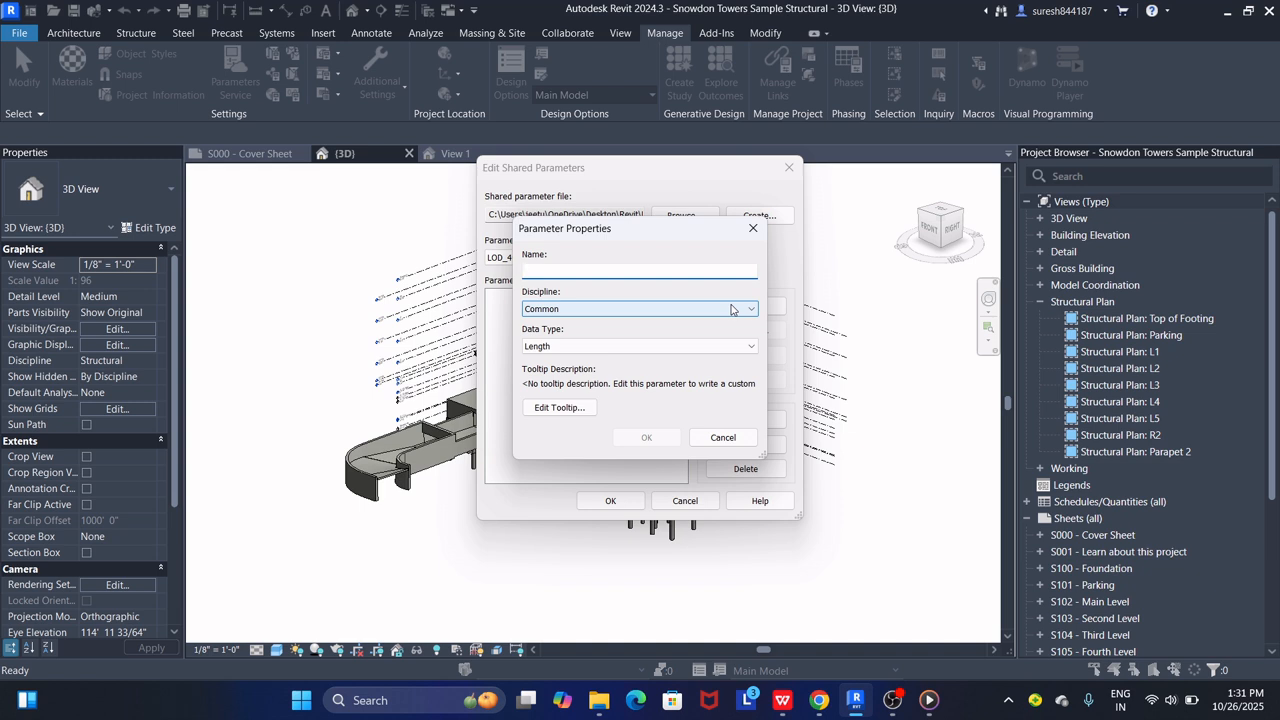
type("ST_Level")
left_click(562, 346)
left_click(560, 358)
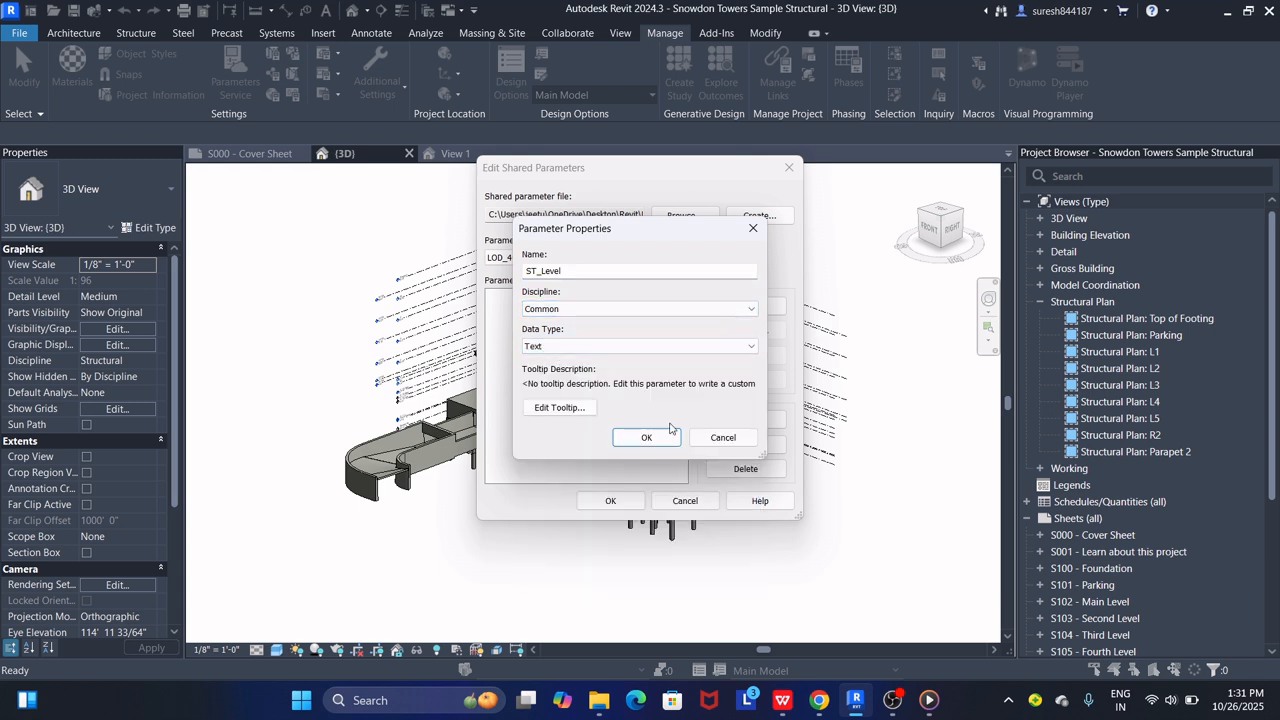
left_click(665, 440)
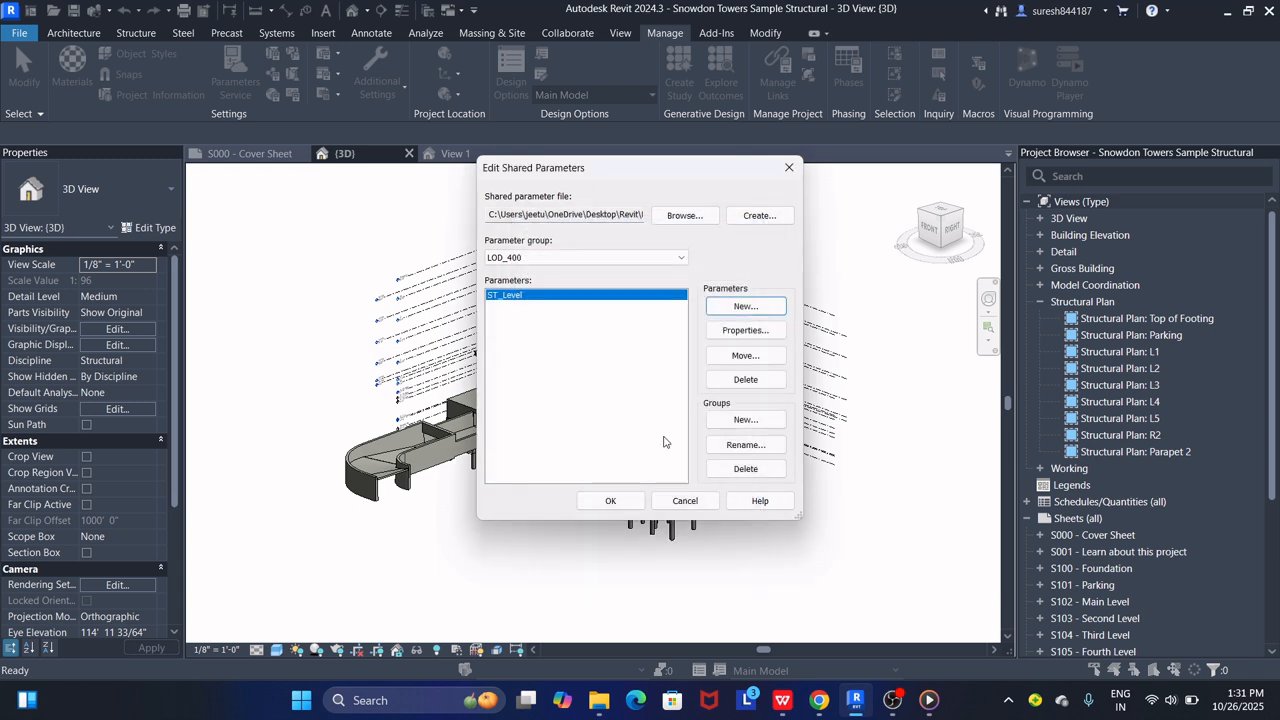
Add a second shared parameter named ST_Category with the Text data type to the LOD_400 group.
left_click(736, 310)
type("ST")
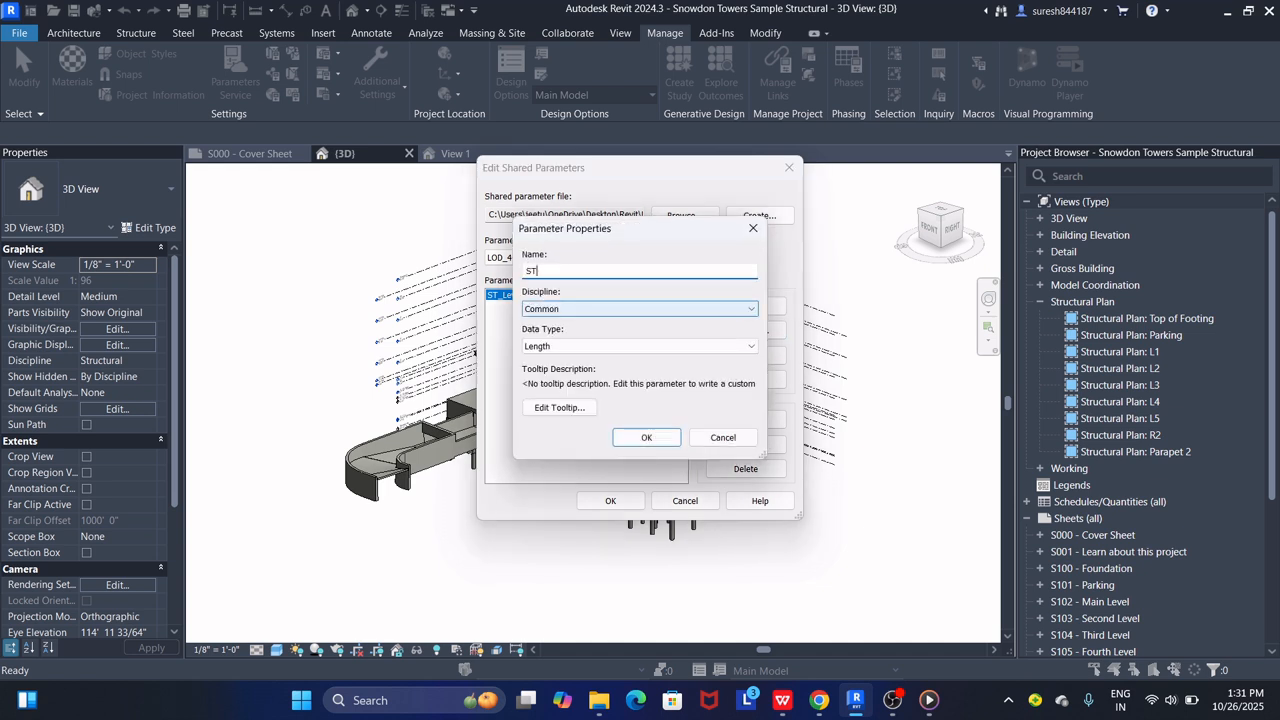
type("_Category")
left_click(643, 346)
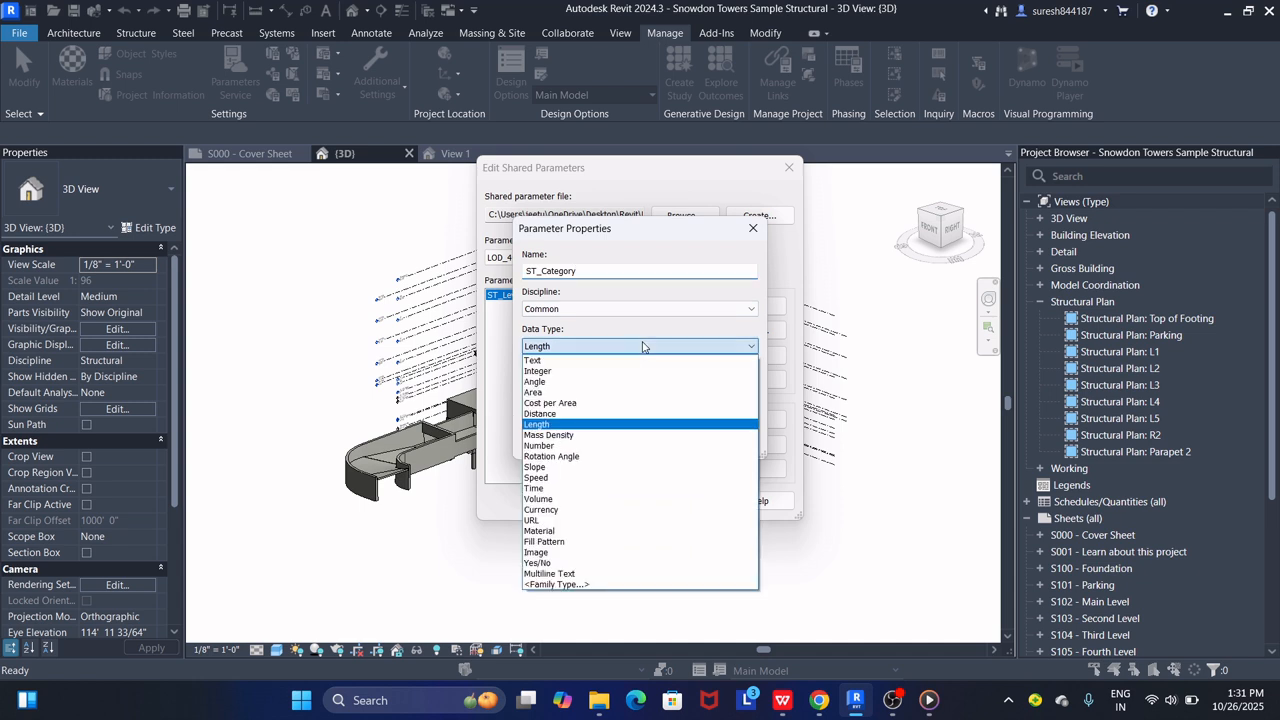
left_click(640, 358)
left_click(645, 437)
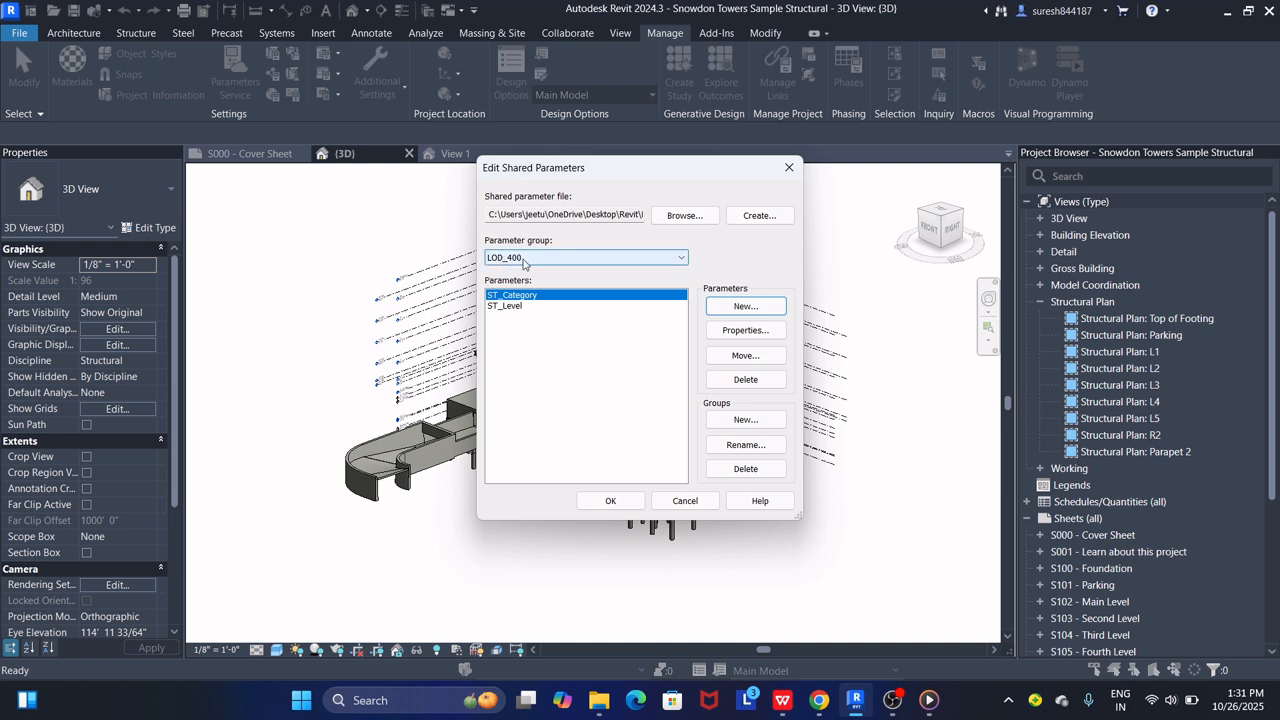
left_click(543, 363)
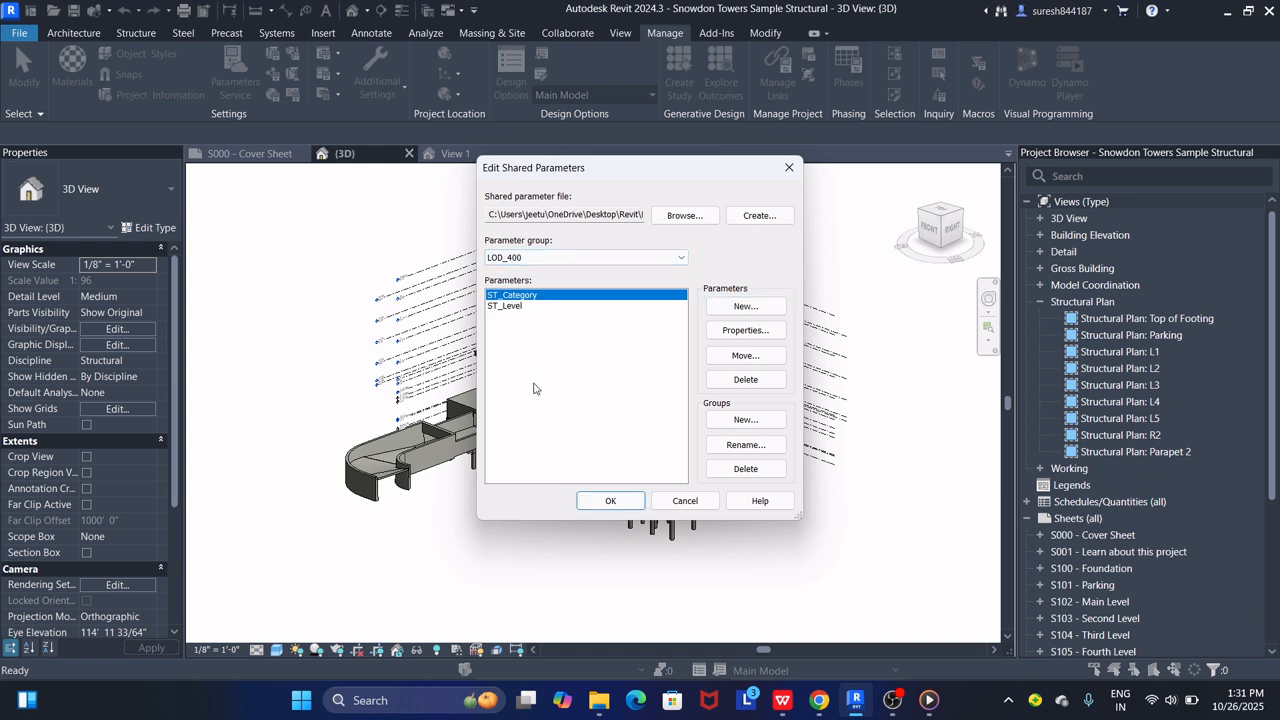
Create a new shared parameter group named LOD_500.
left_click(742, 421)
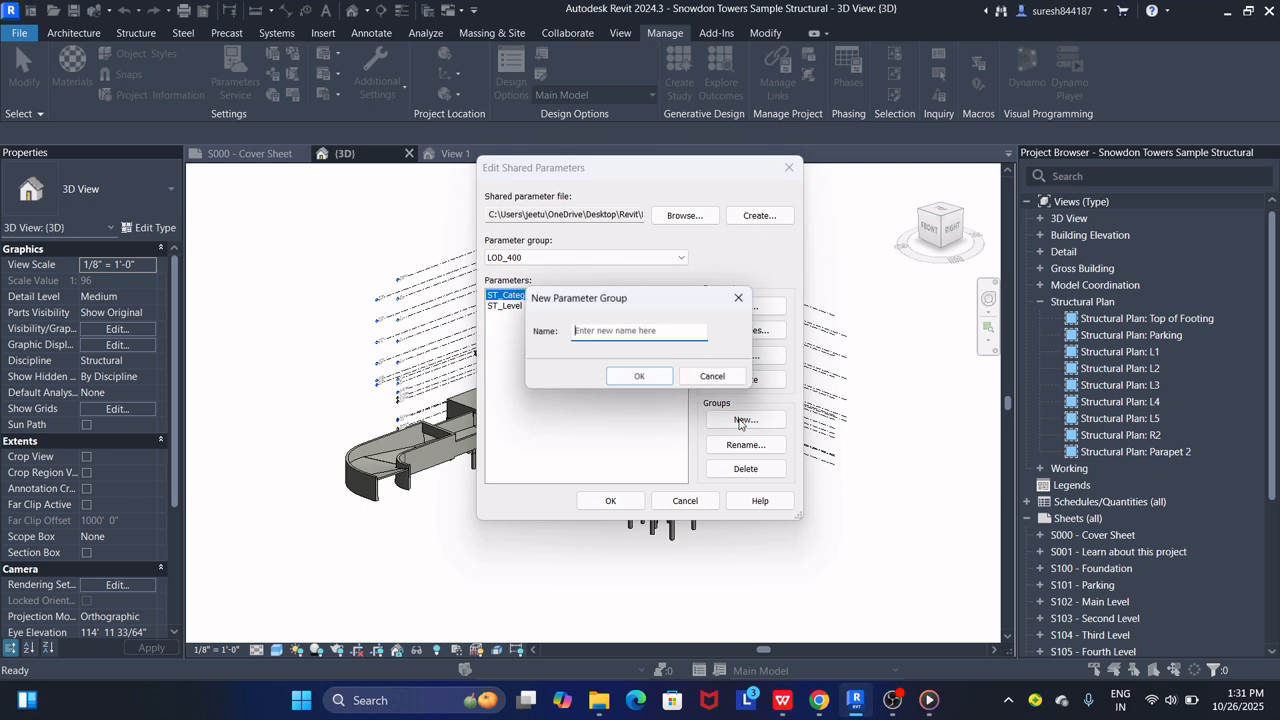
type("LOD")
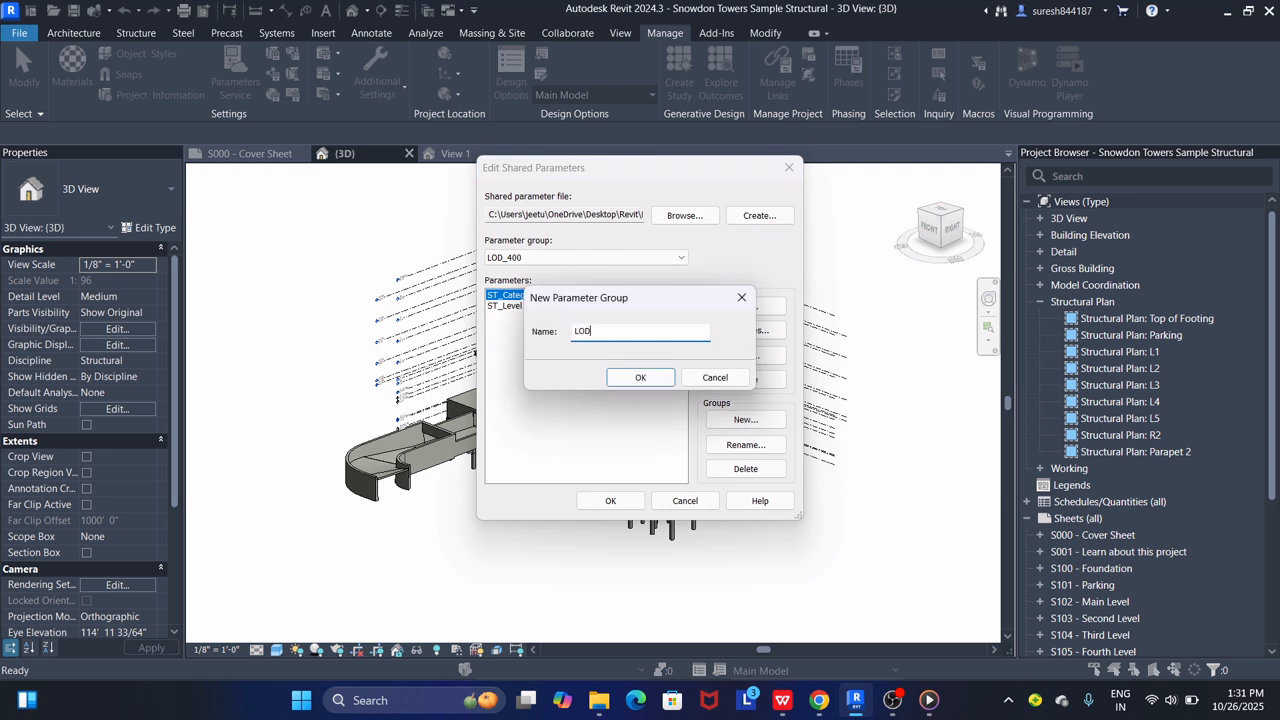
type("_500")
left_click(645, 379)
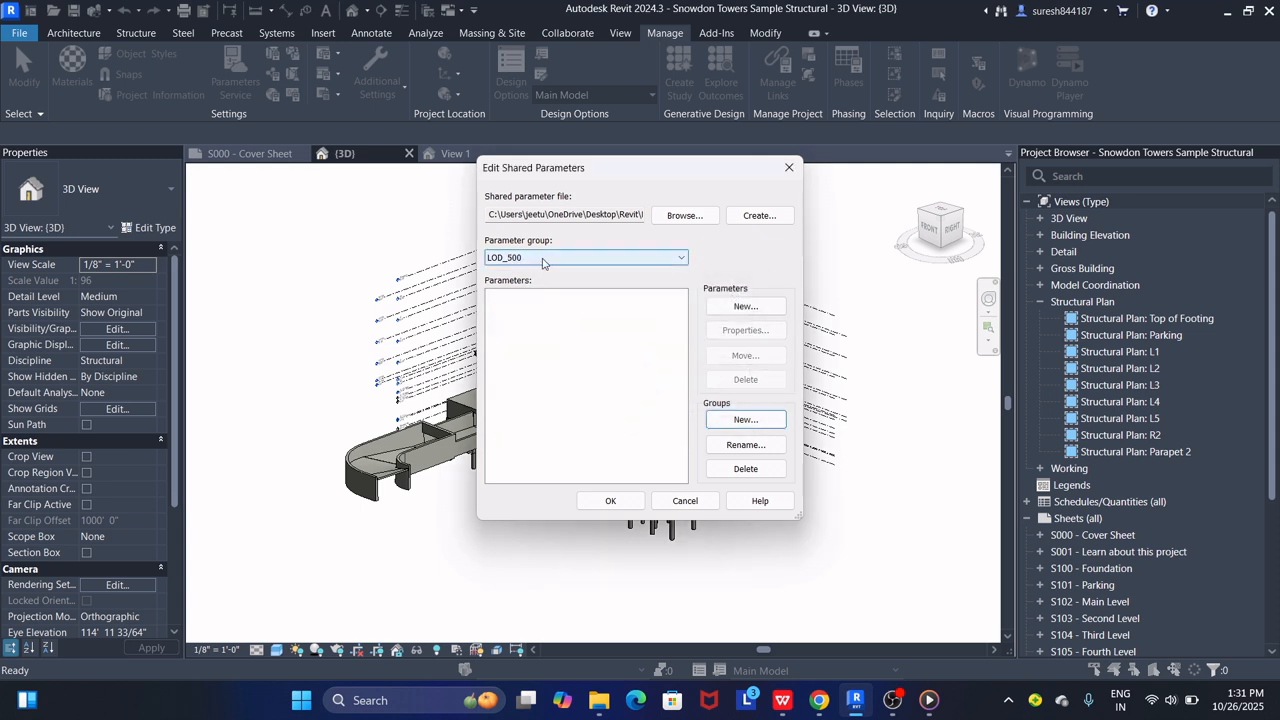
Add a Text shared parameter named Remark to the LOD_500 group, and switch back to the LOD_400 group.
left_click(740, 307)
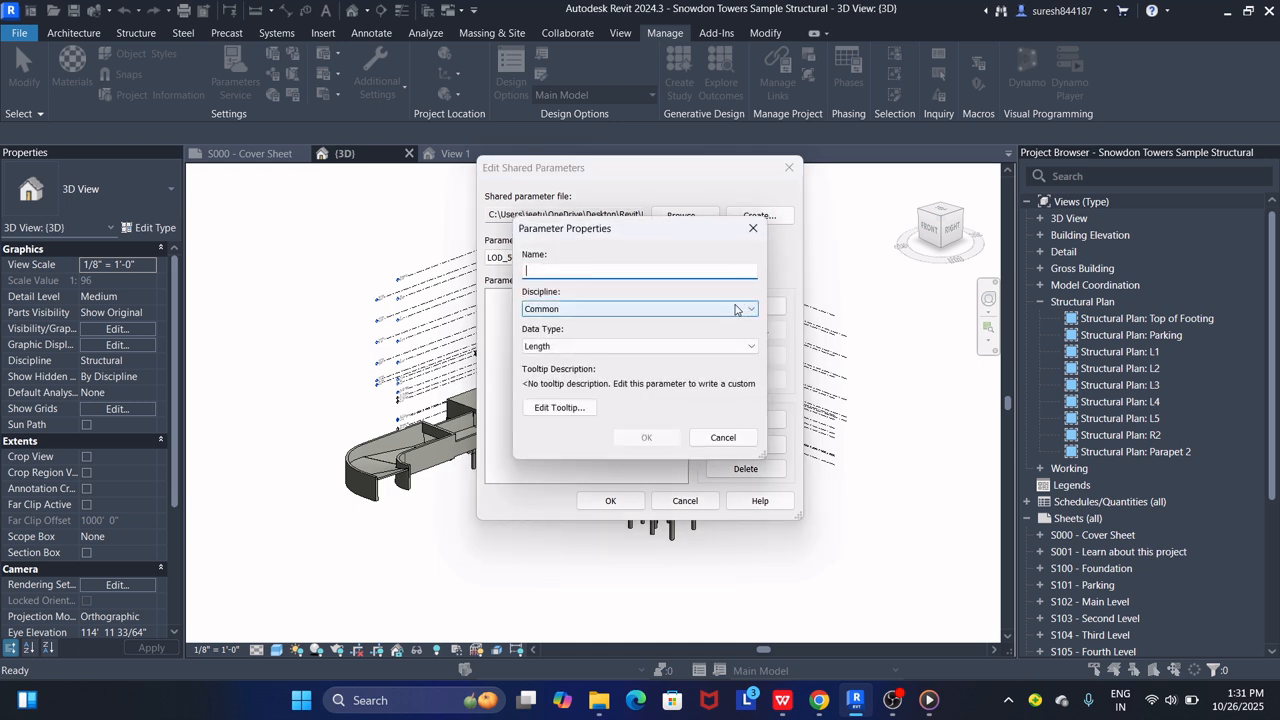
type("Remark")
left_click(600, 346)
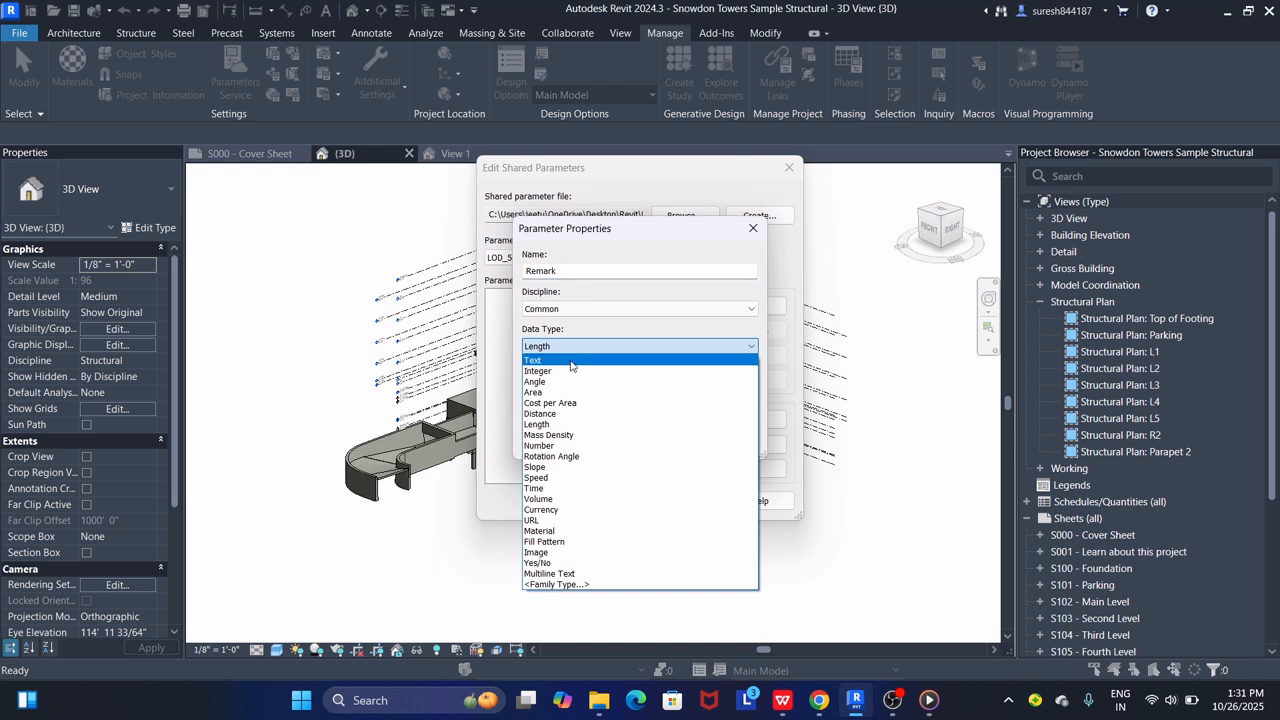
left_click(570, 362)
left_click(644, 436)
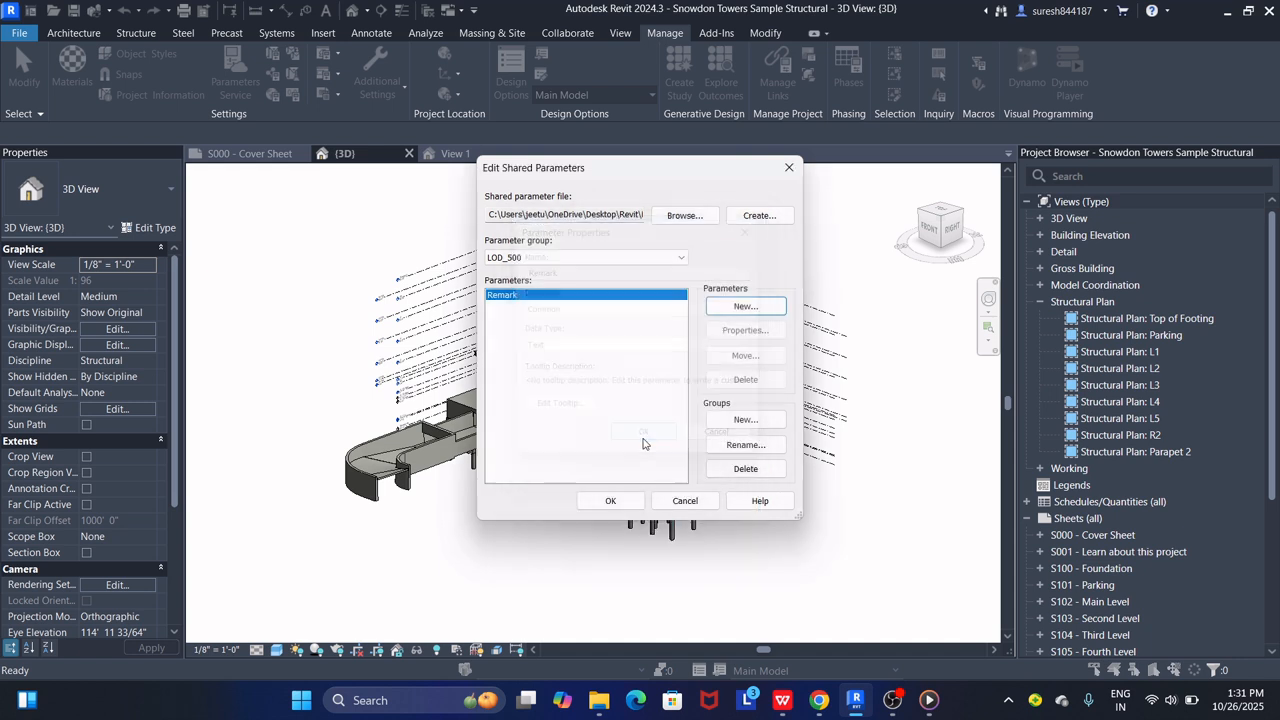
left_click(594, 257)
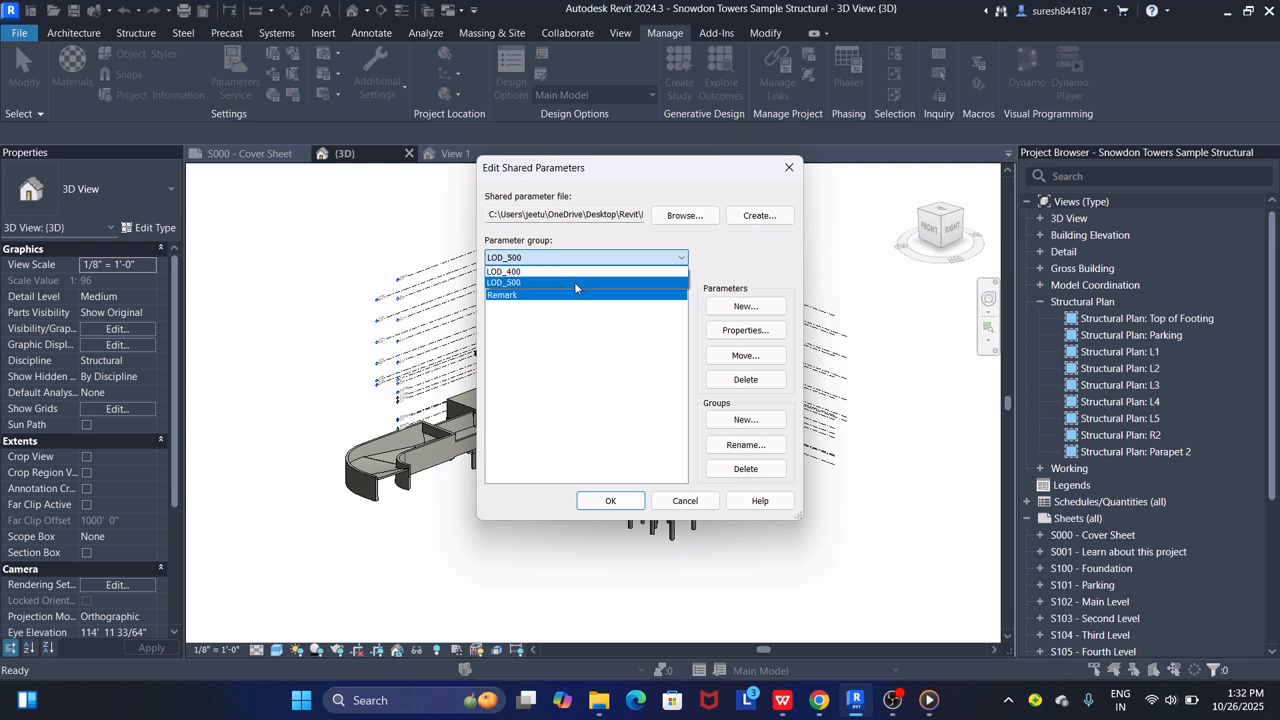
left_click(570, 271)
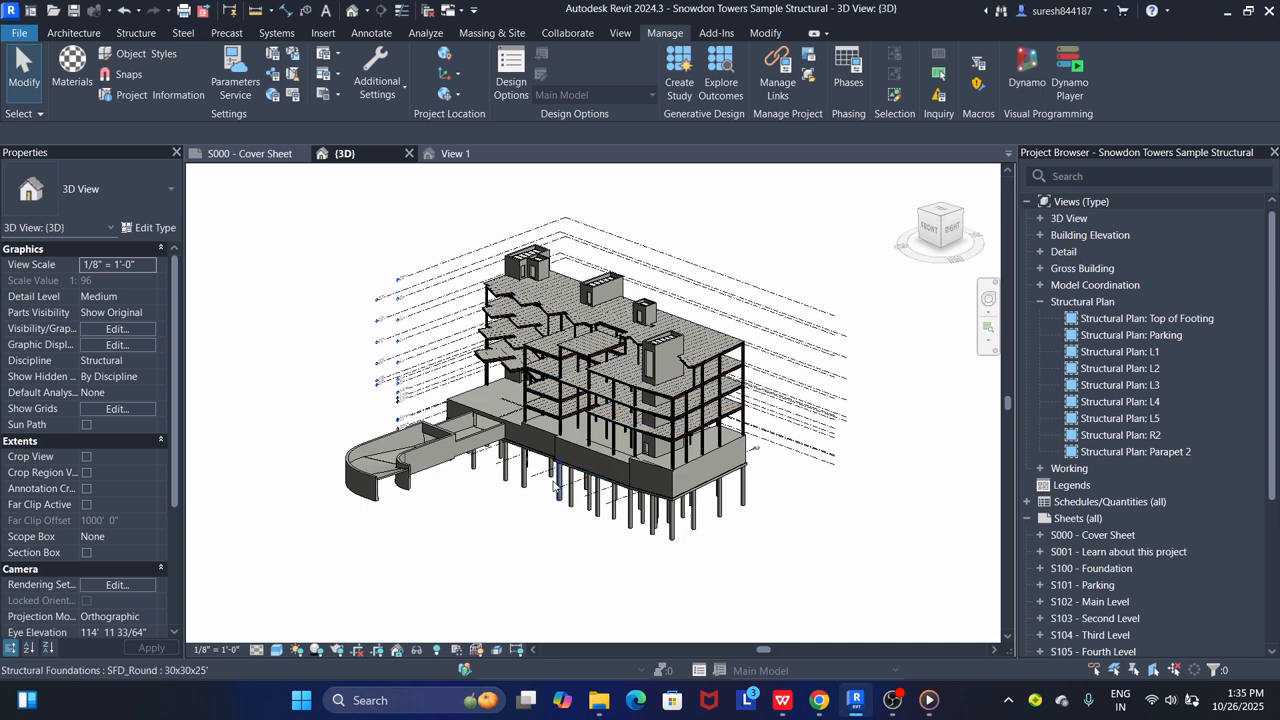
Open the family of the round foundation pile beside the ramp's junction with the building for editing.
scroll(497, 510, "up", 3)
scroll(497, 510, "up", 4)
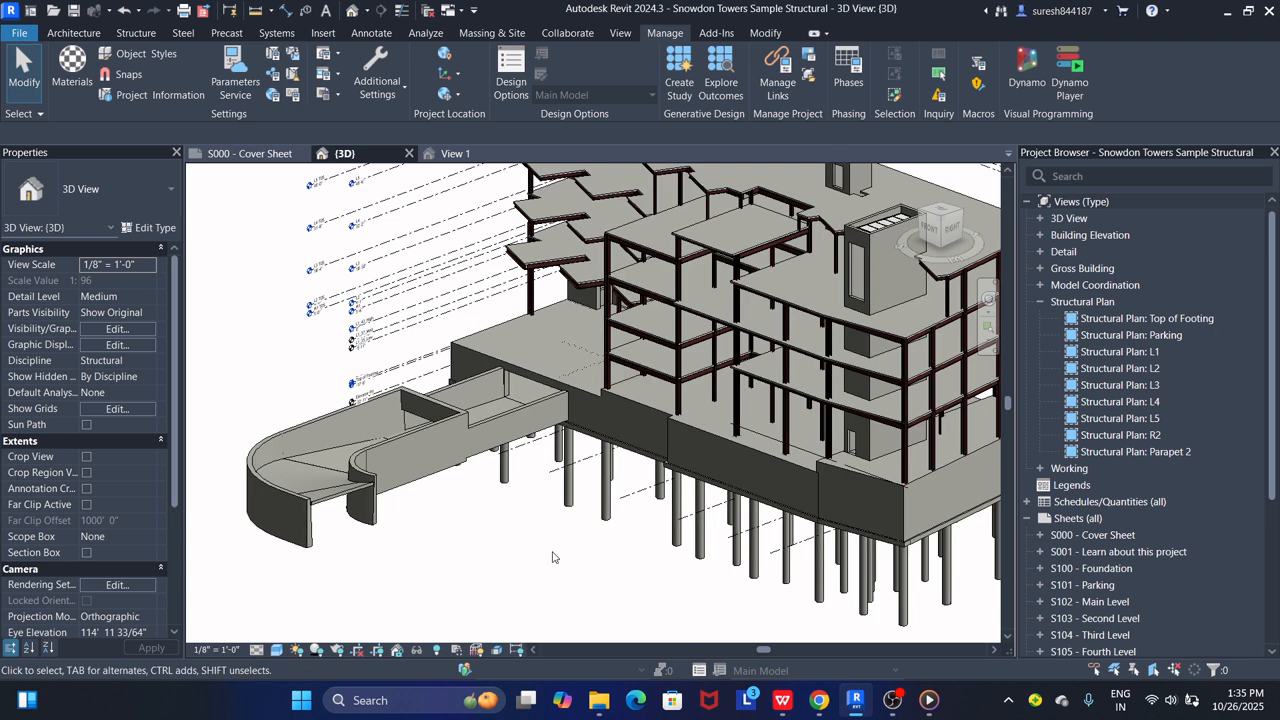
left_click(567, 497)
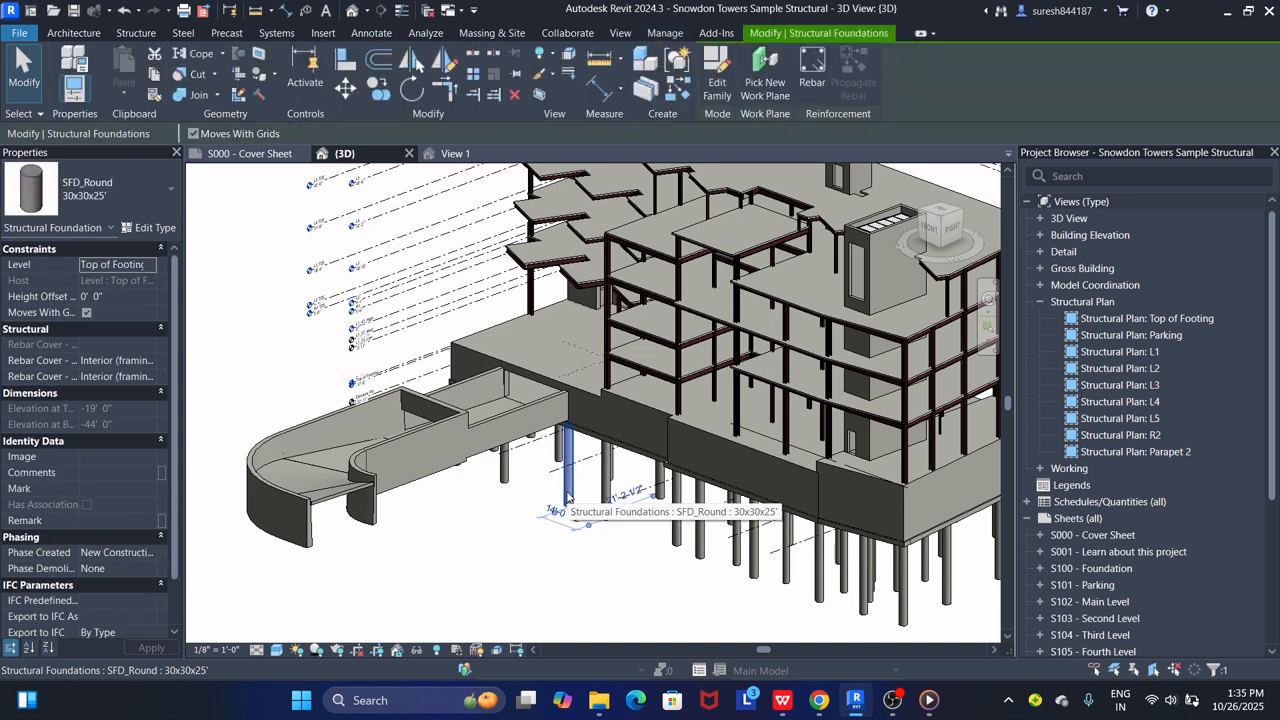
left_click(717, 82)
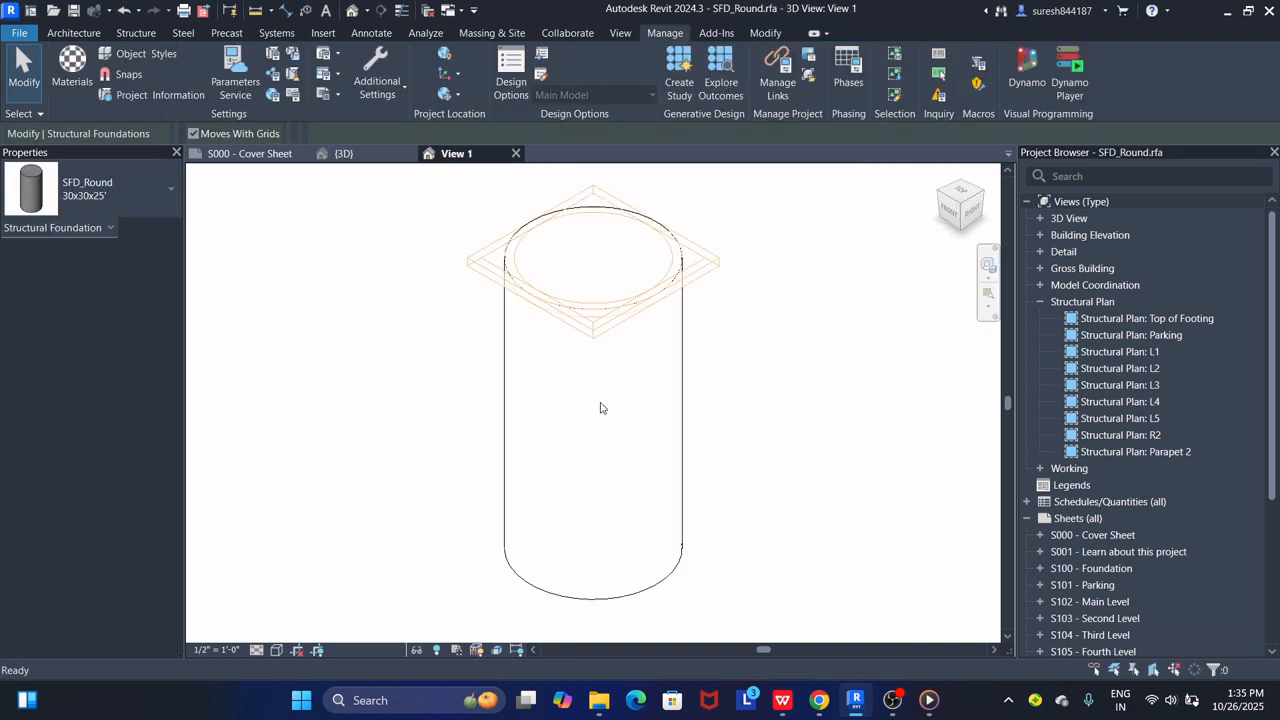
left_click(771, 207)
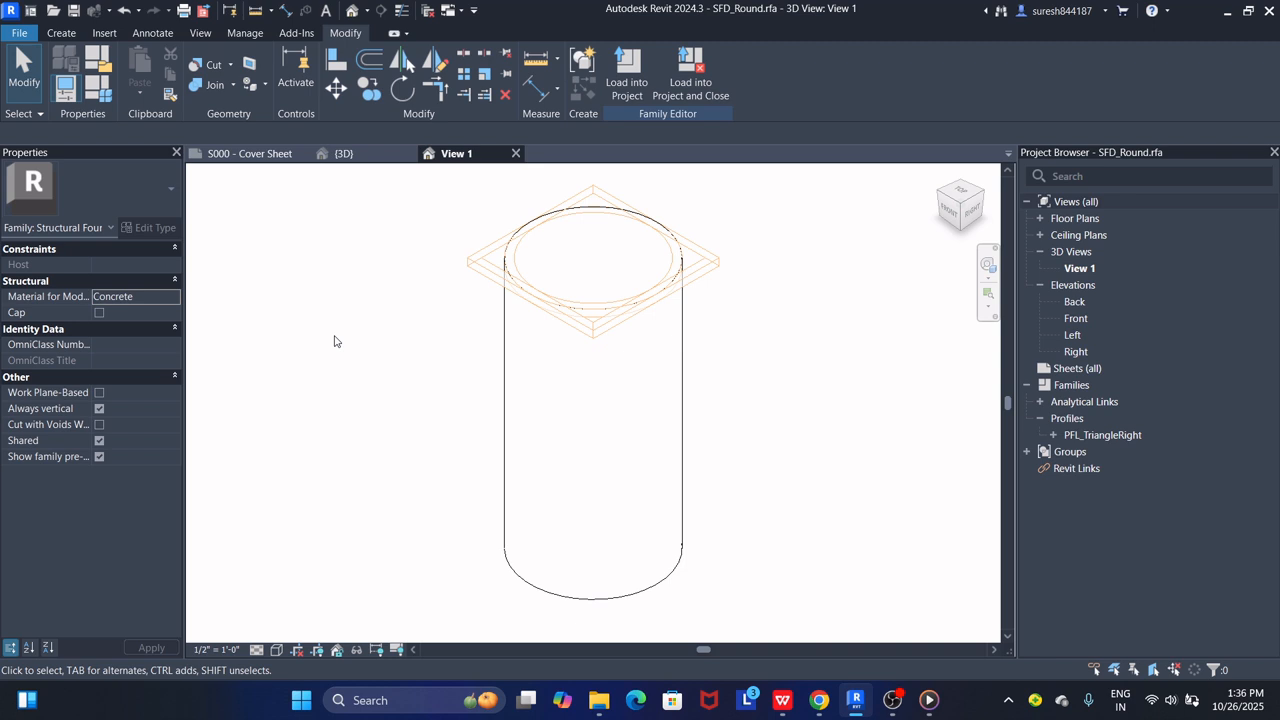
Add the shared parameter ST_Category from the LOD_400 group to the family as an instance parameter grouped under Text.
left_click(100, 84)
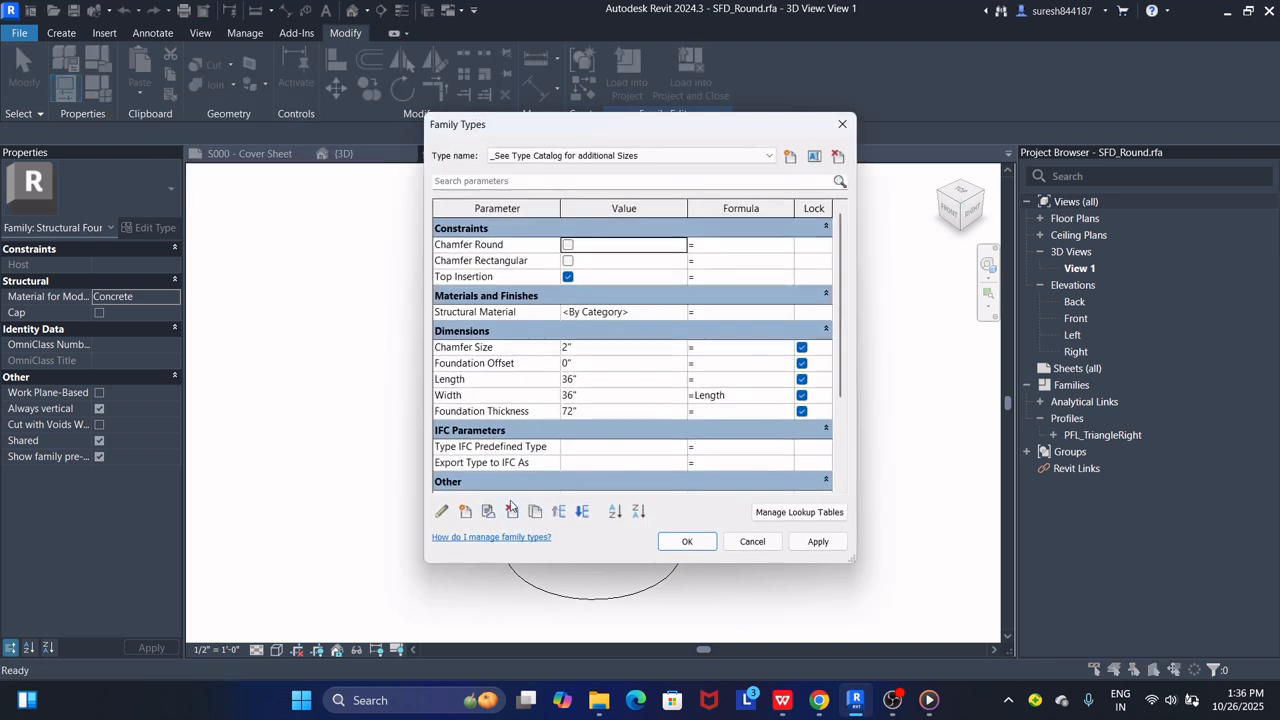
left_click(842, 124)
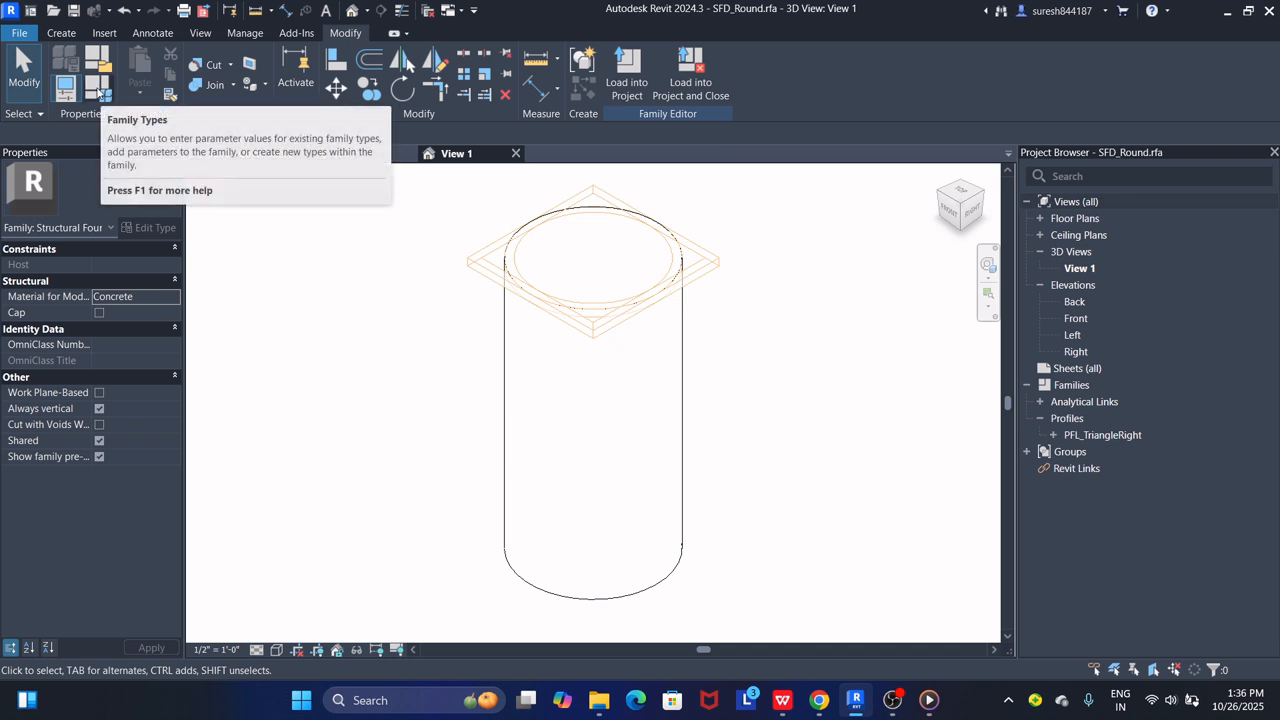
left_click(99, 91)
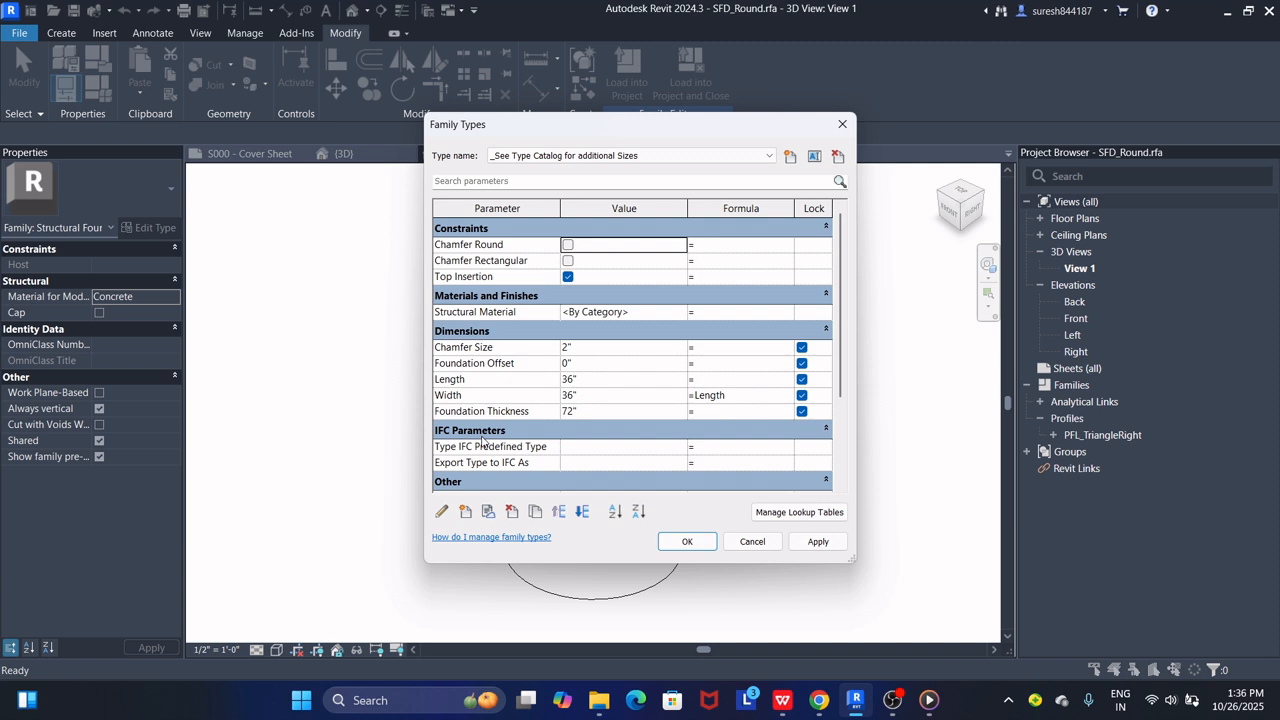
left_click(465, 513)
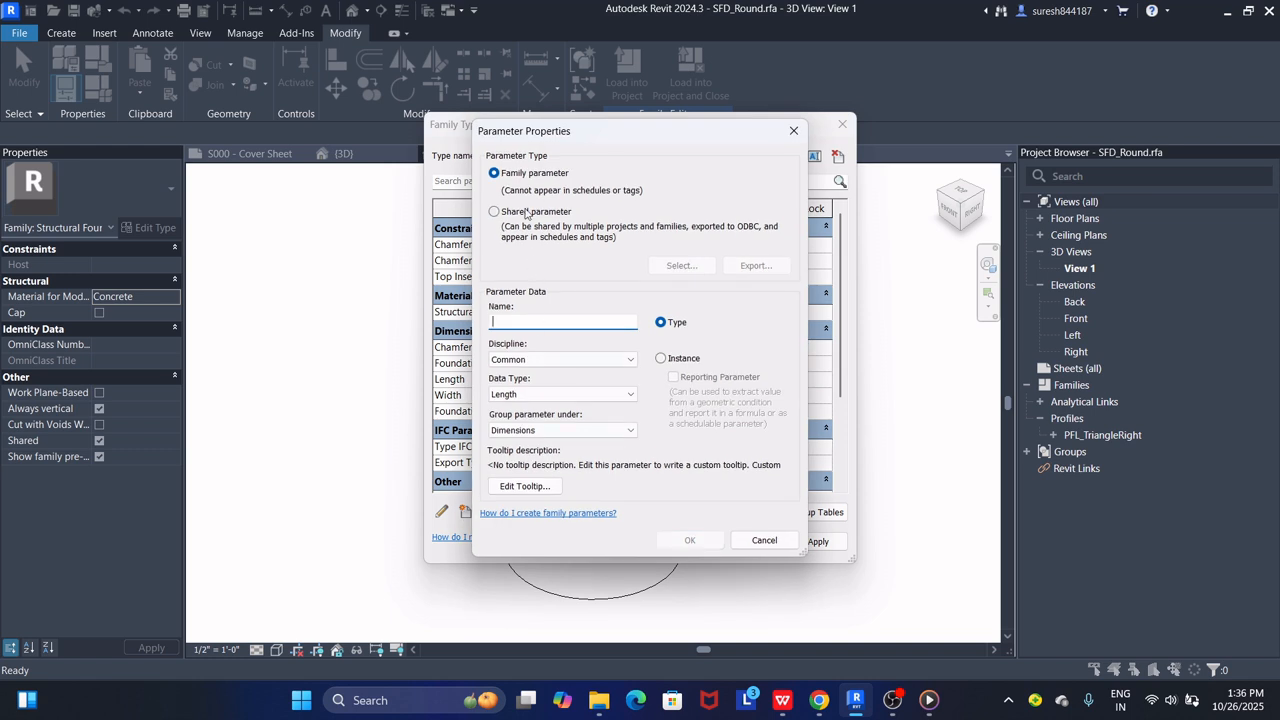
left_click(526, 213)
left_click(681, 265)
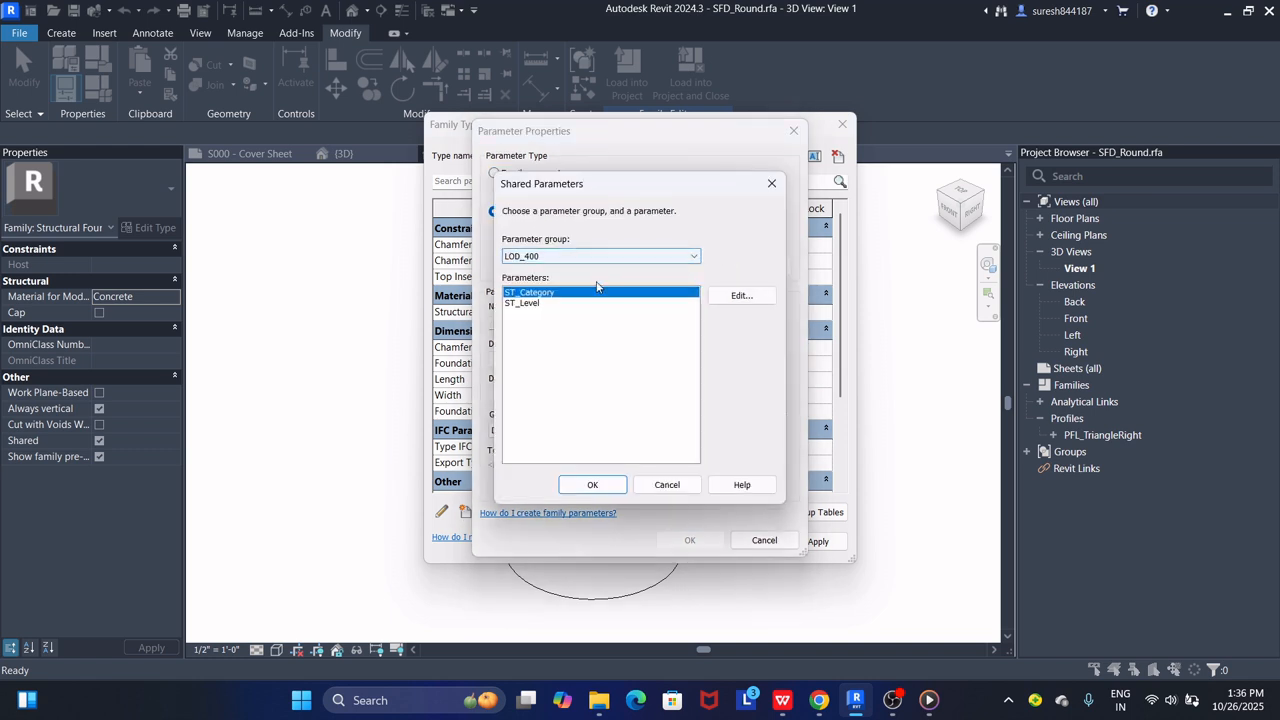
left_click(591, 486)
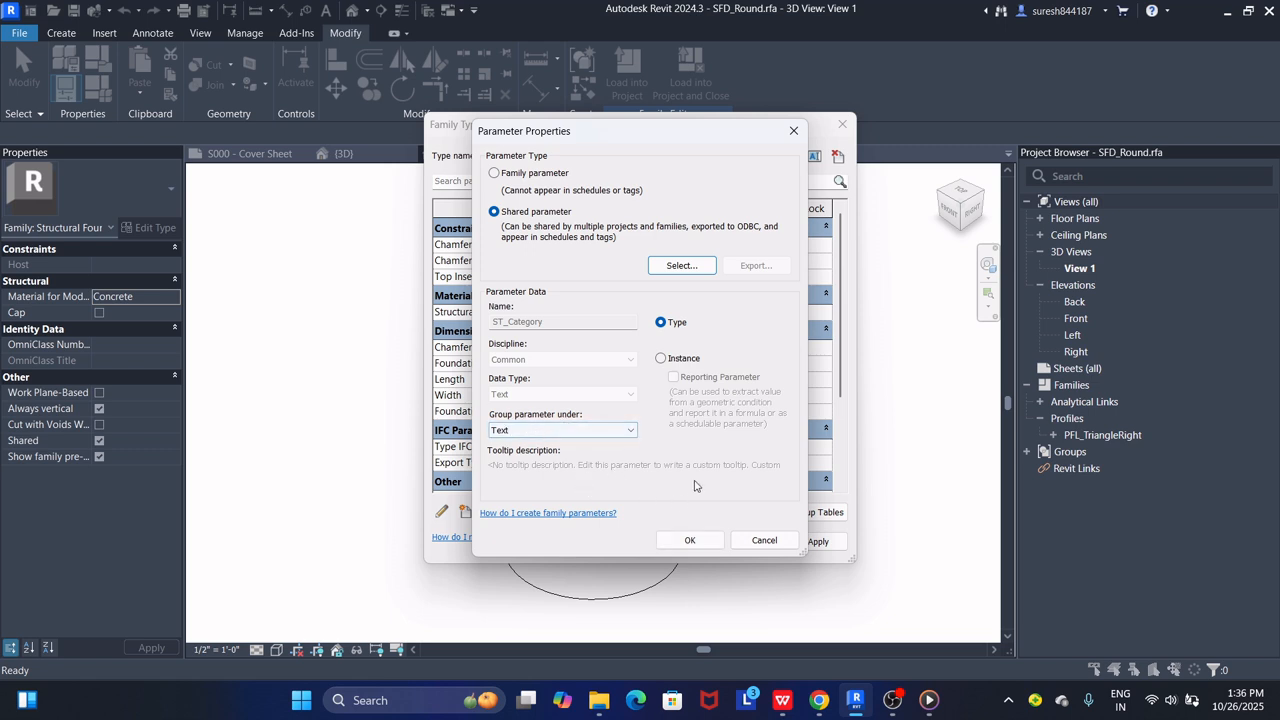
left_click(676, 359)
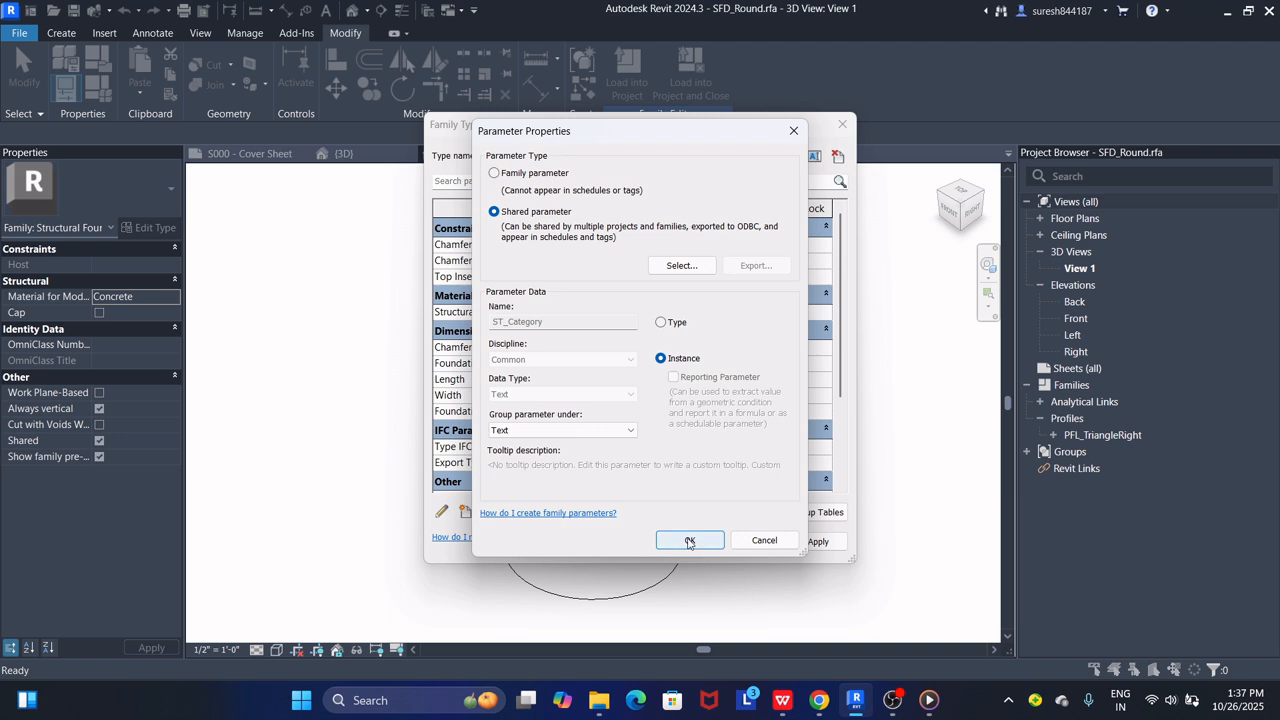
left_click(688, 541)
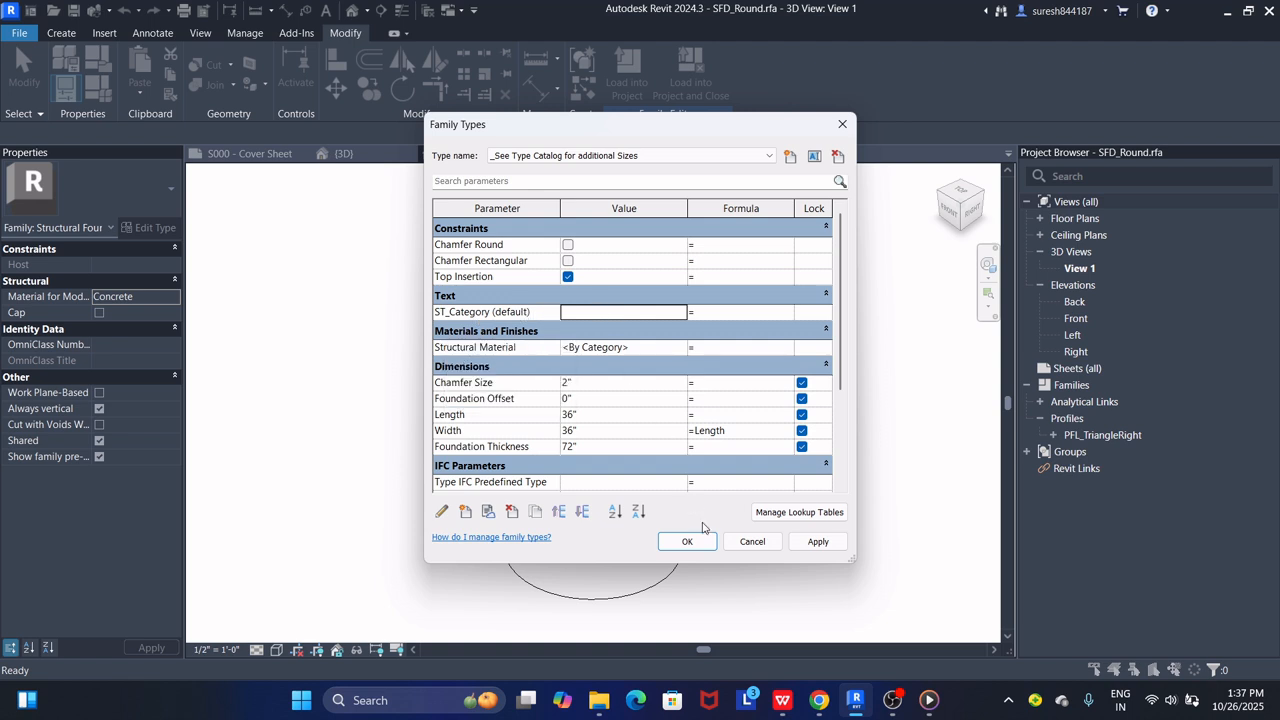
left_click(687, 541)
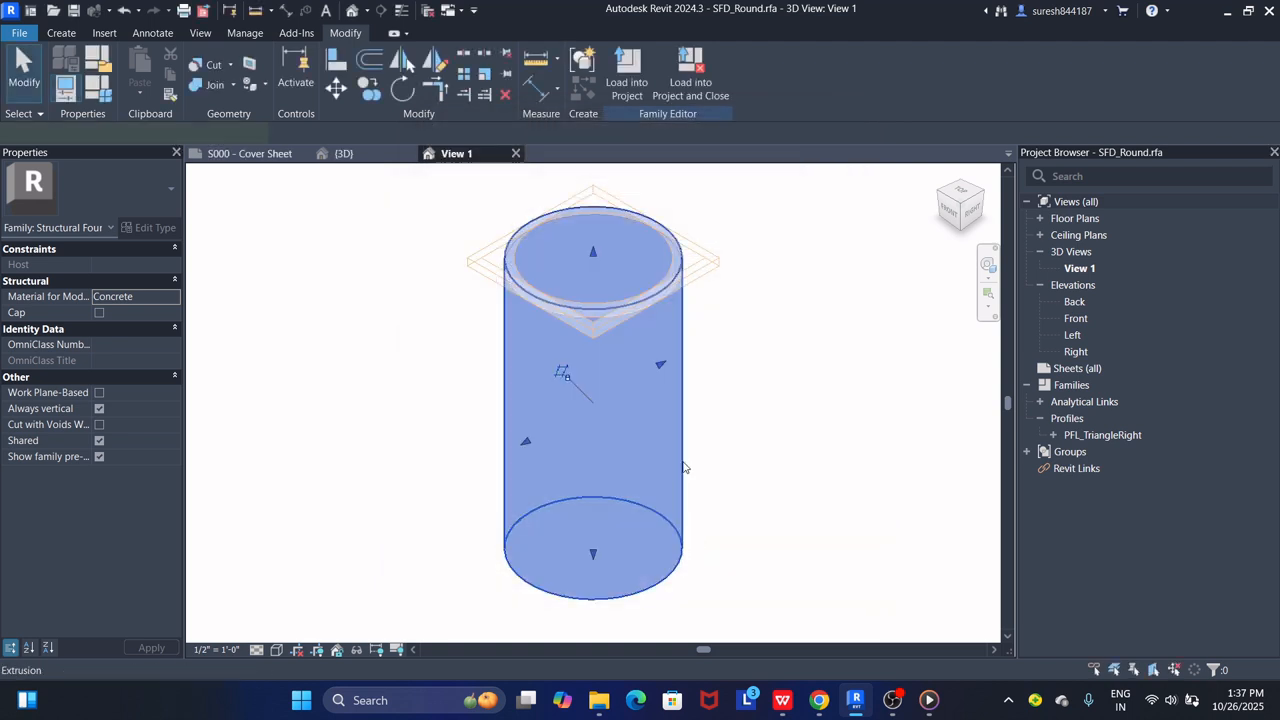
Load the edited SFD_Round family into the project, overwriting the existing version and its parameter values.
left_click(685, 473)
left_click(772, 375)
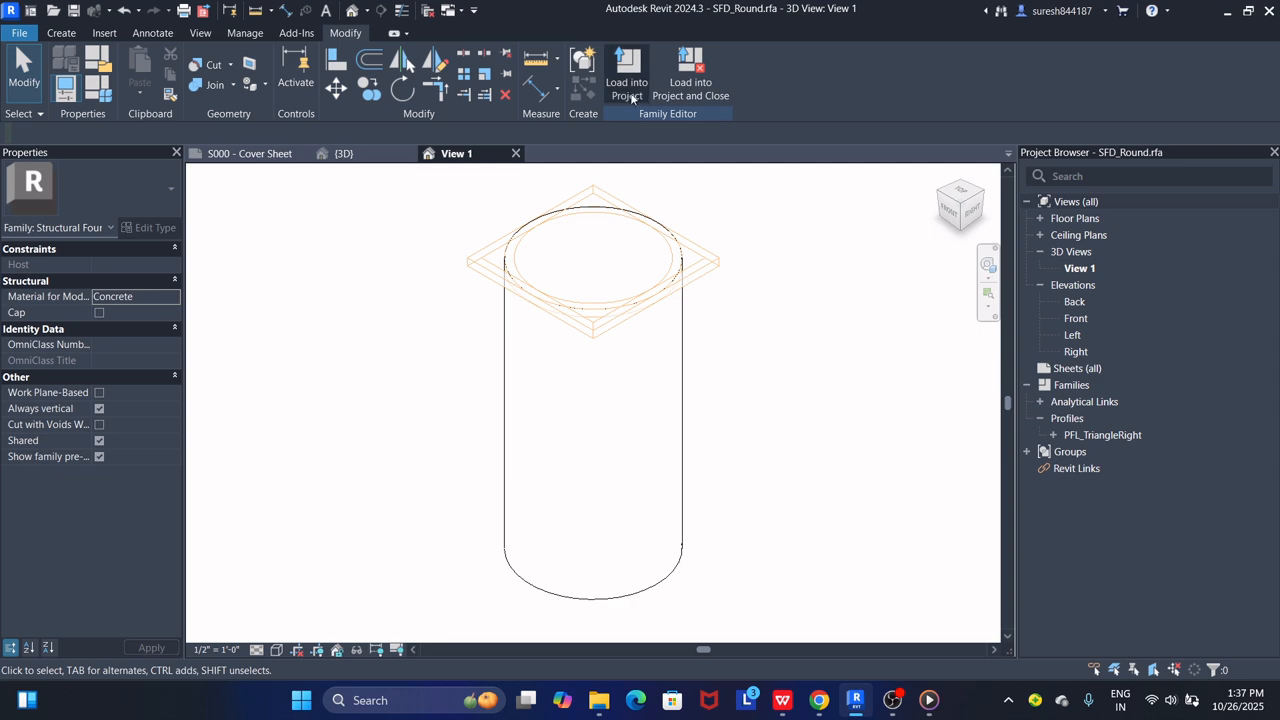
left_click(630, 85)
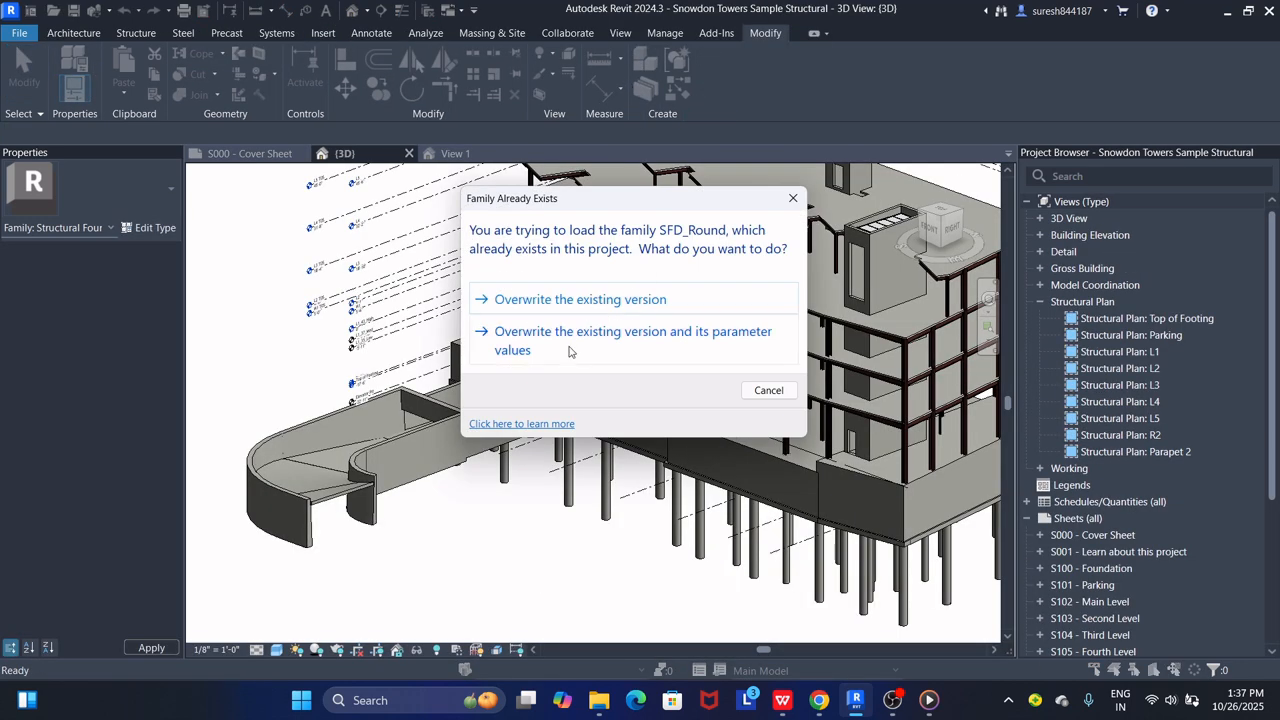
left_click(633, 335)
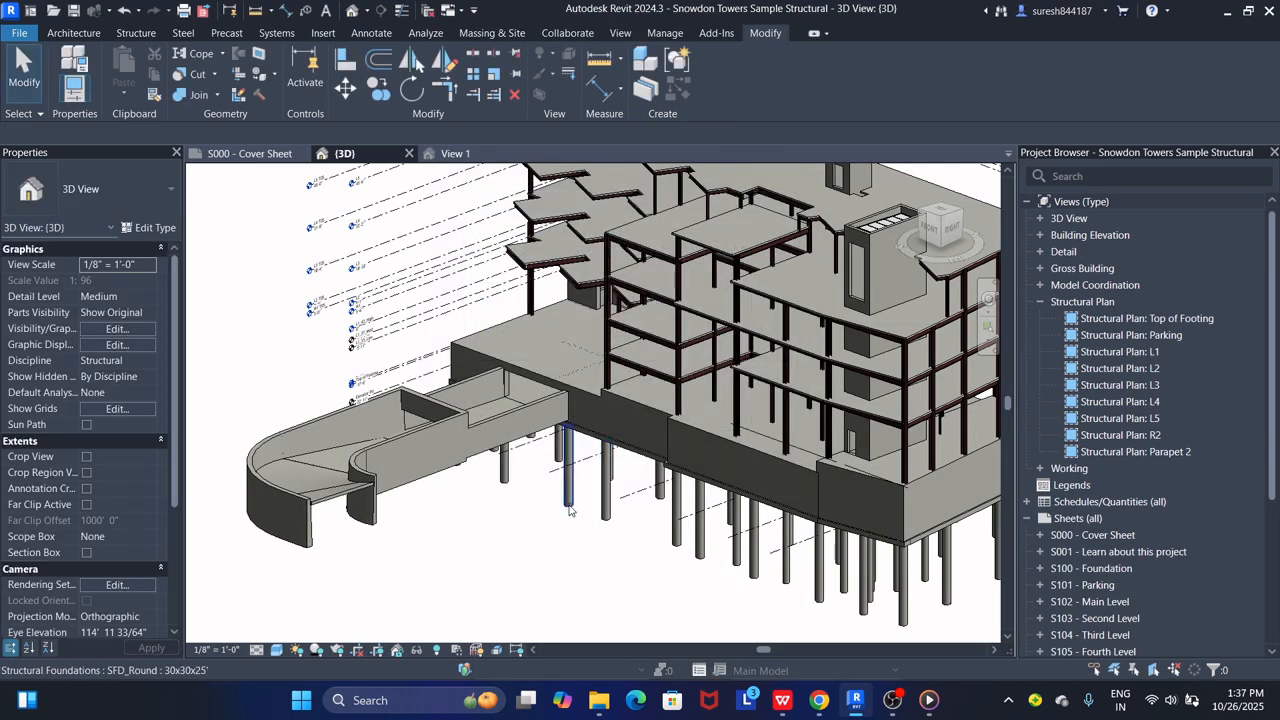
Inspect the properties of the round pile beside the ramp for the ST_Category parameter, and clear the selection.
left_click(567, 495)
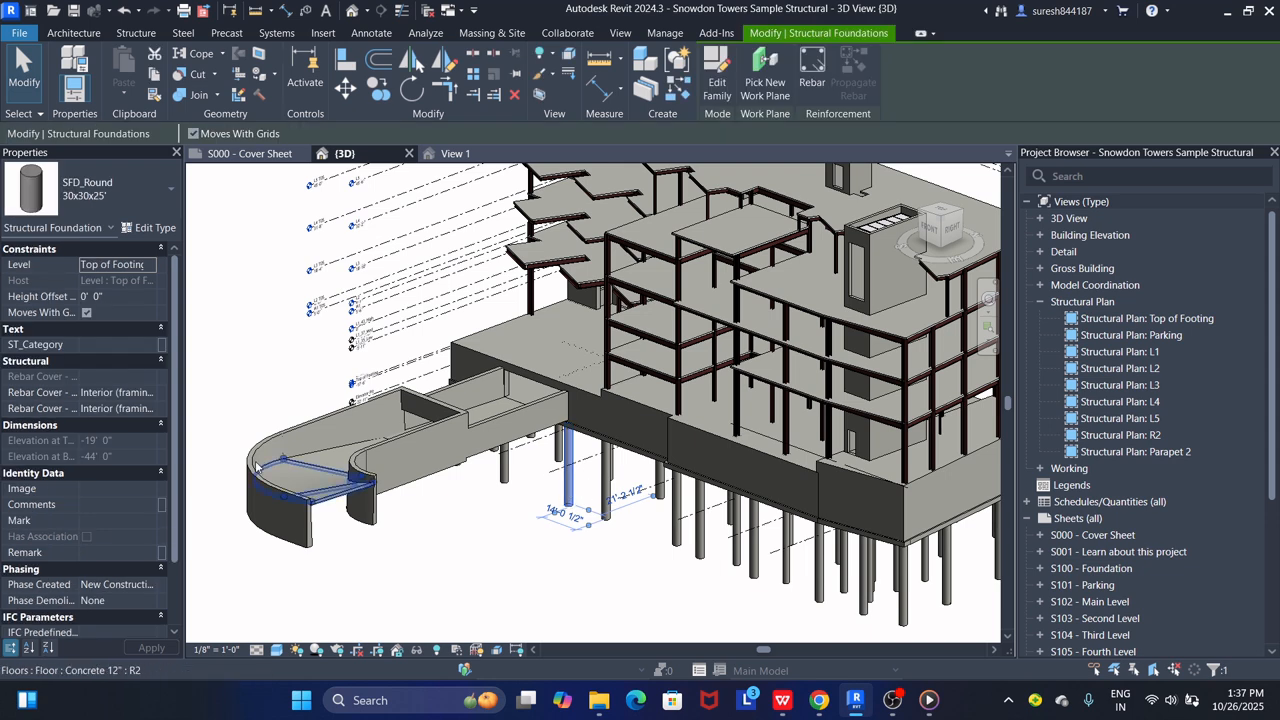
left_click(446, 525)
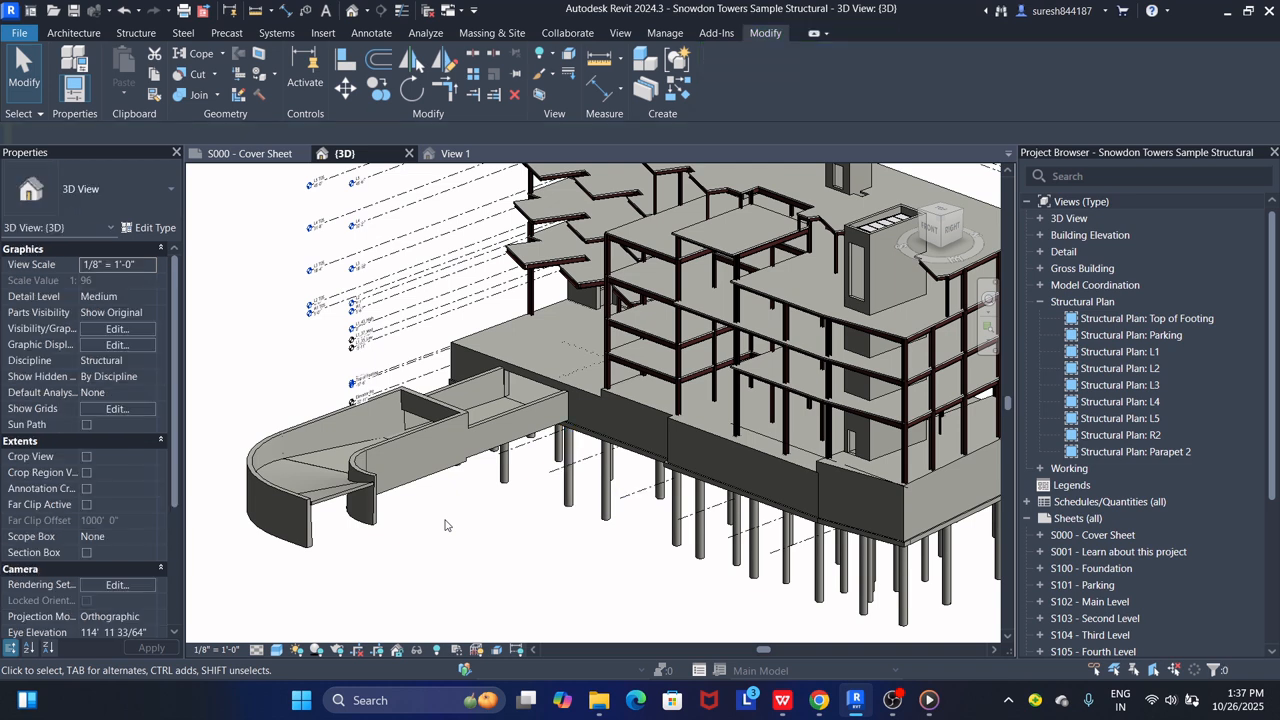
scroll(446, 525, "down", 5)
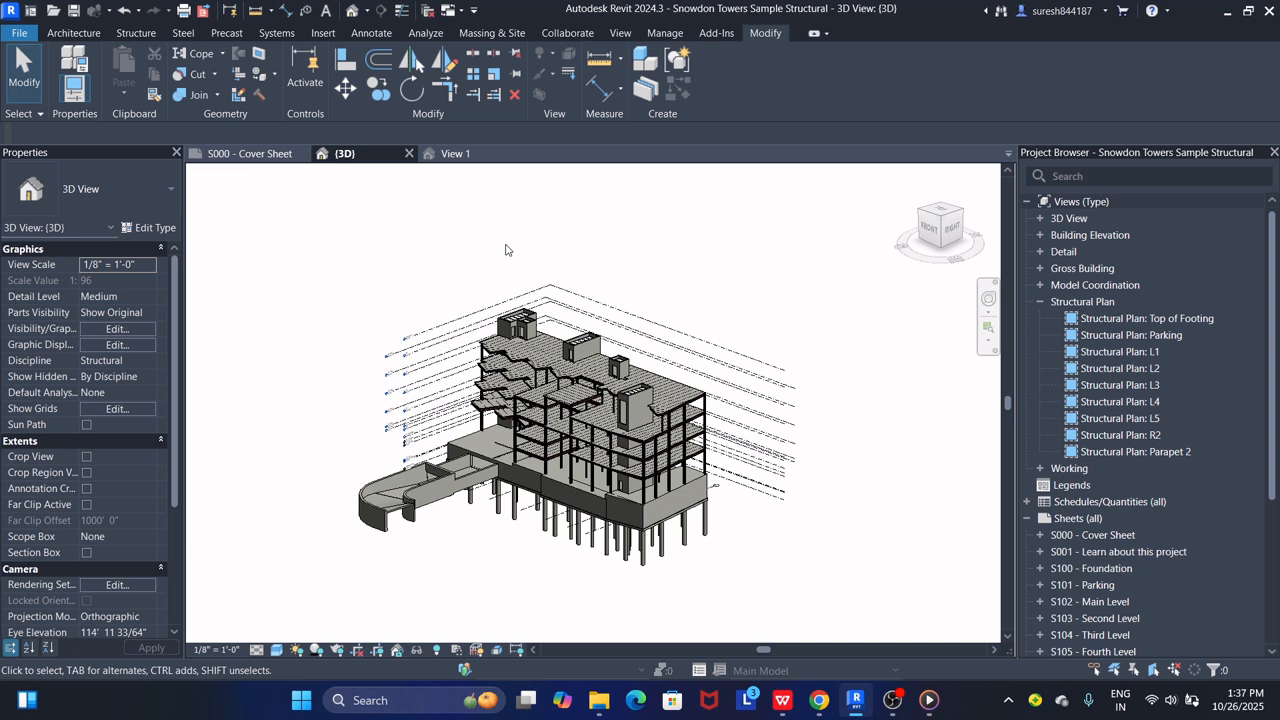
left_click(664, 32)
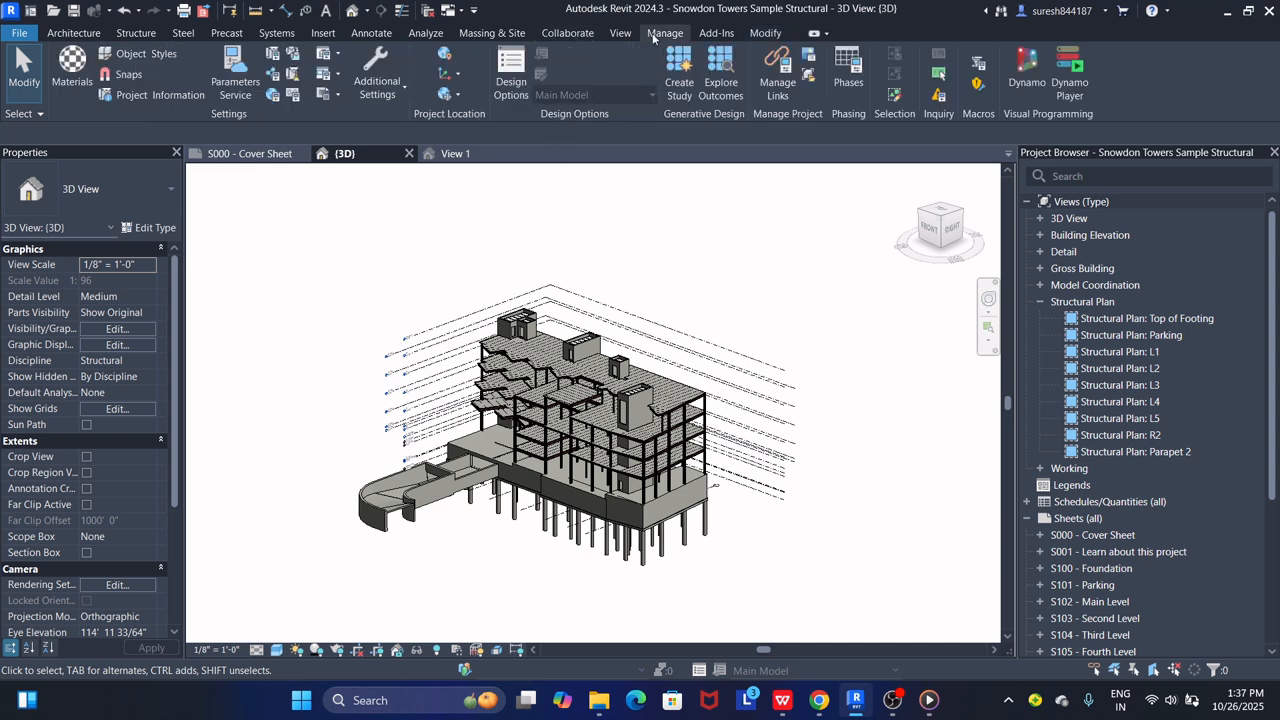
Start a new project parameter based on the shared parameter ST_Category from the LOD_400 group.
left_click(274, 56)
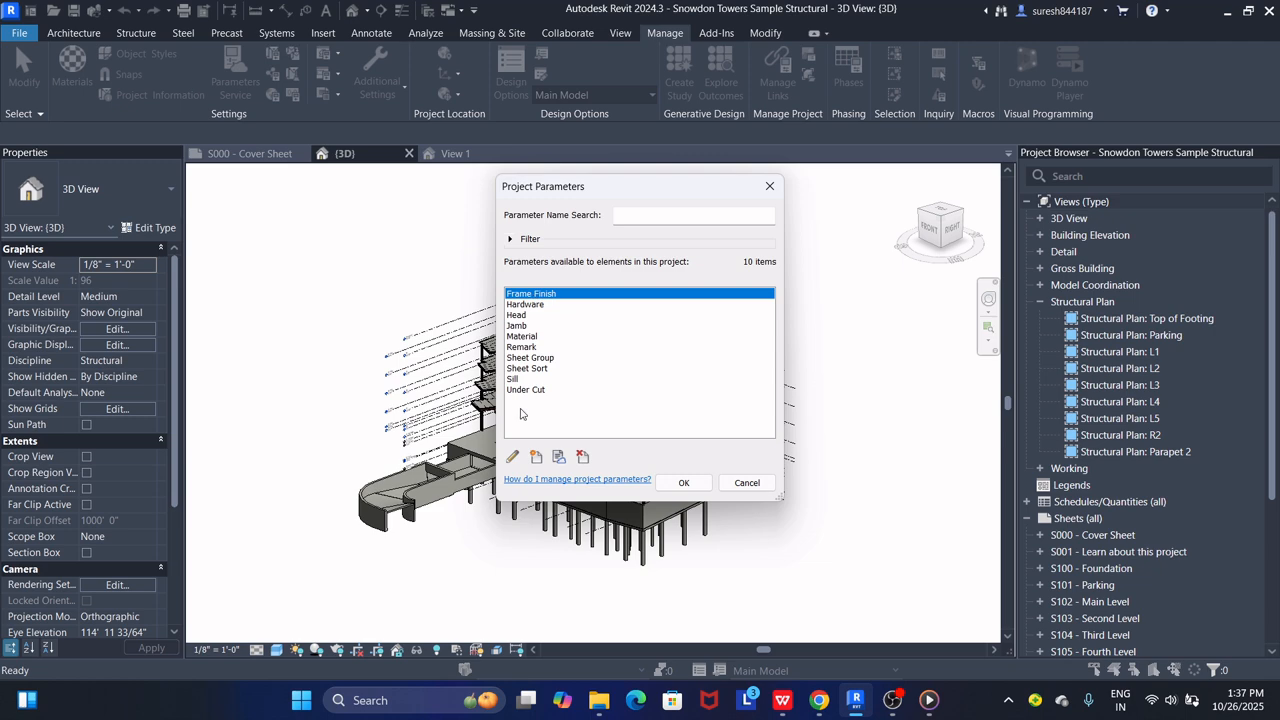
left_click(535, 457)
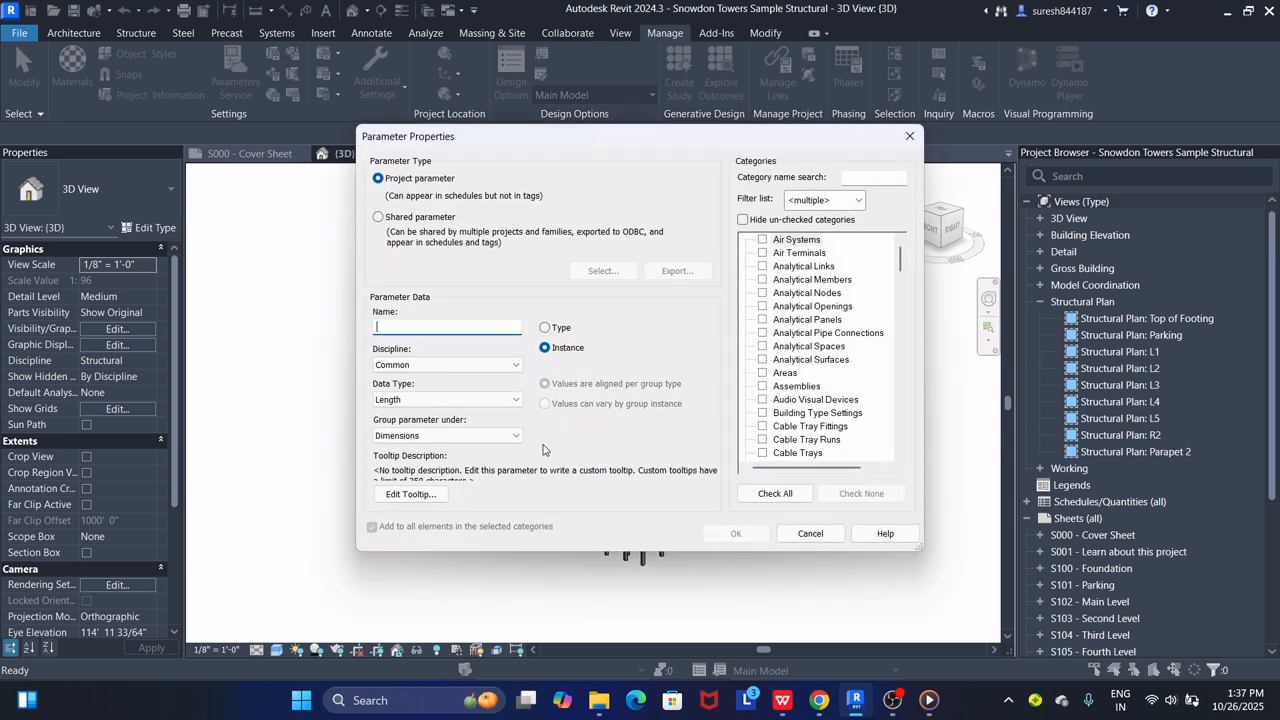
left_click(420, 218)
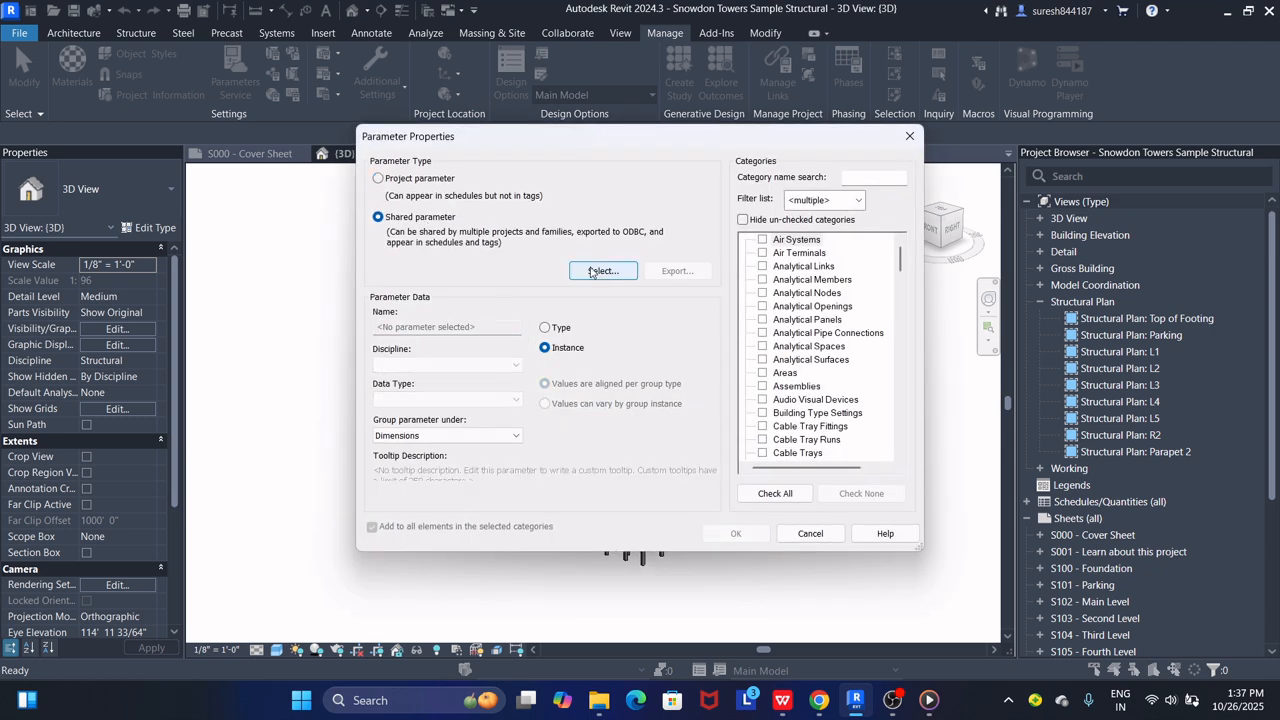
left_click(603, 270)
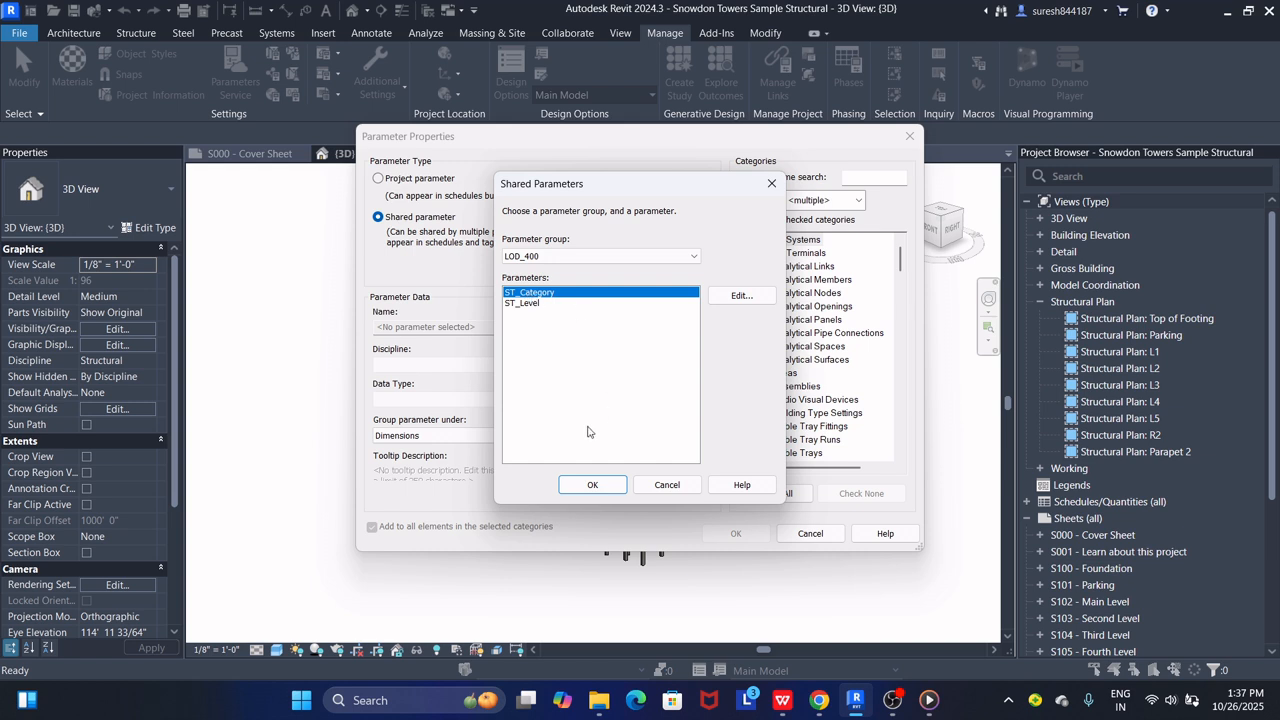
left_click(590, 482)
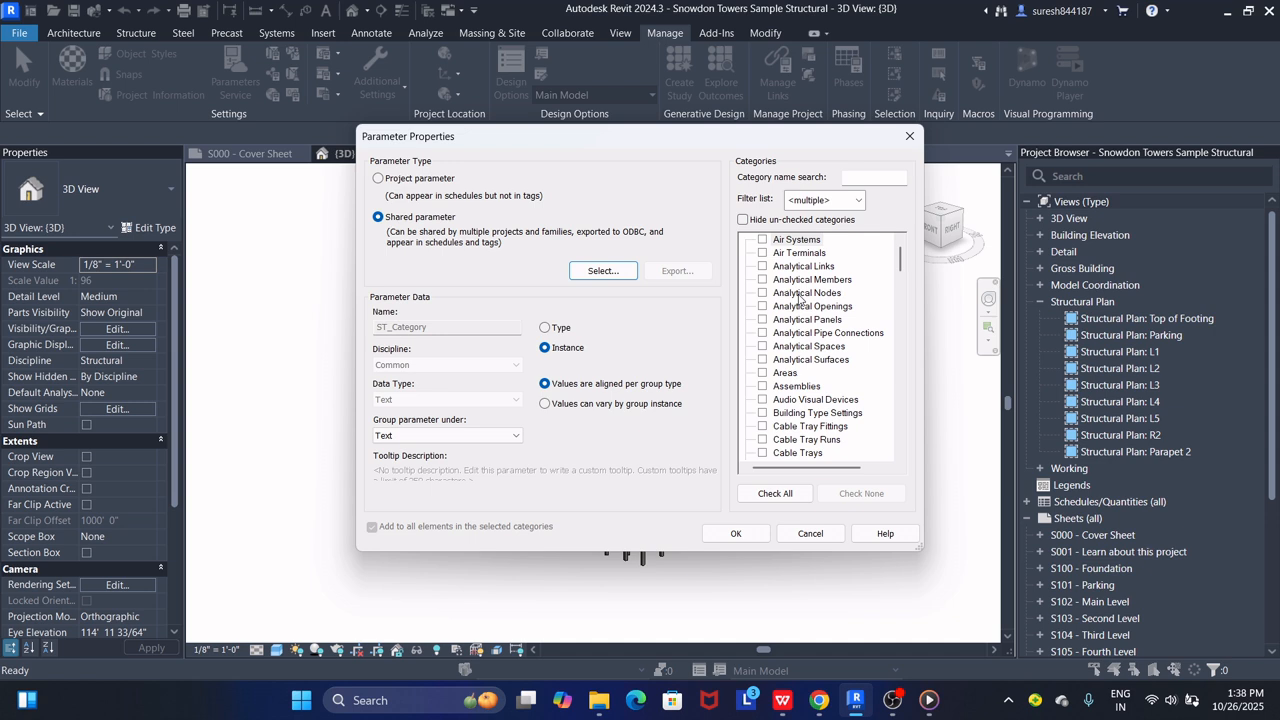
Assign the ST_Category parameter to the Structural Columns, Structural Foundations and Structural Framing categories.
left_click(798, 294)
key("s")
scroll(808, 326, "down", 2)
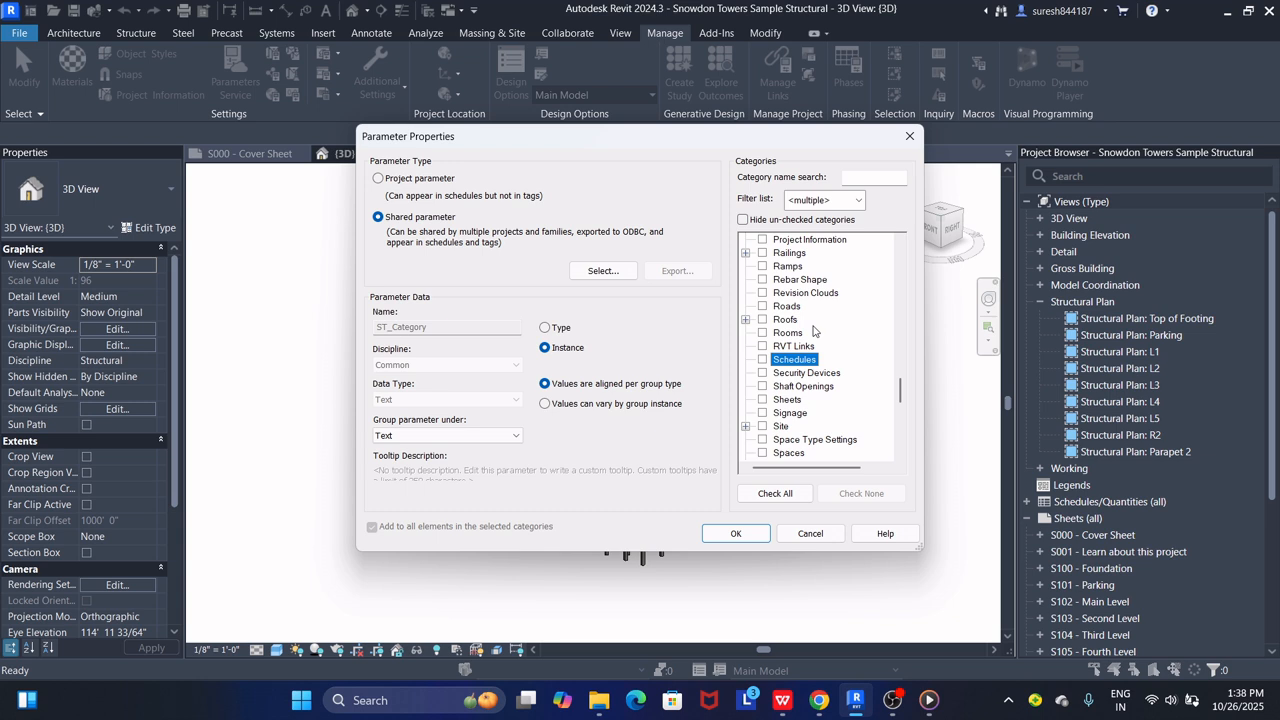
scroll(815, 340, "down", 3)
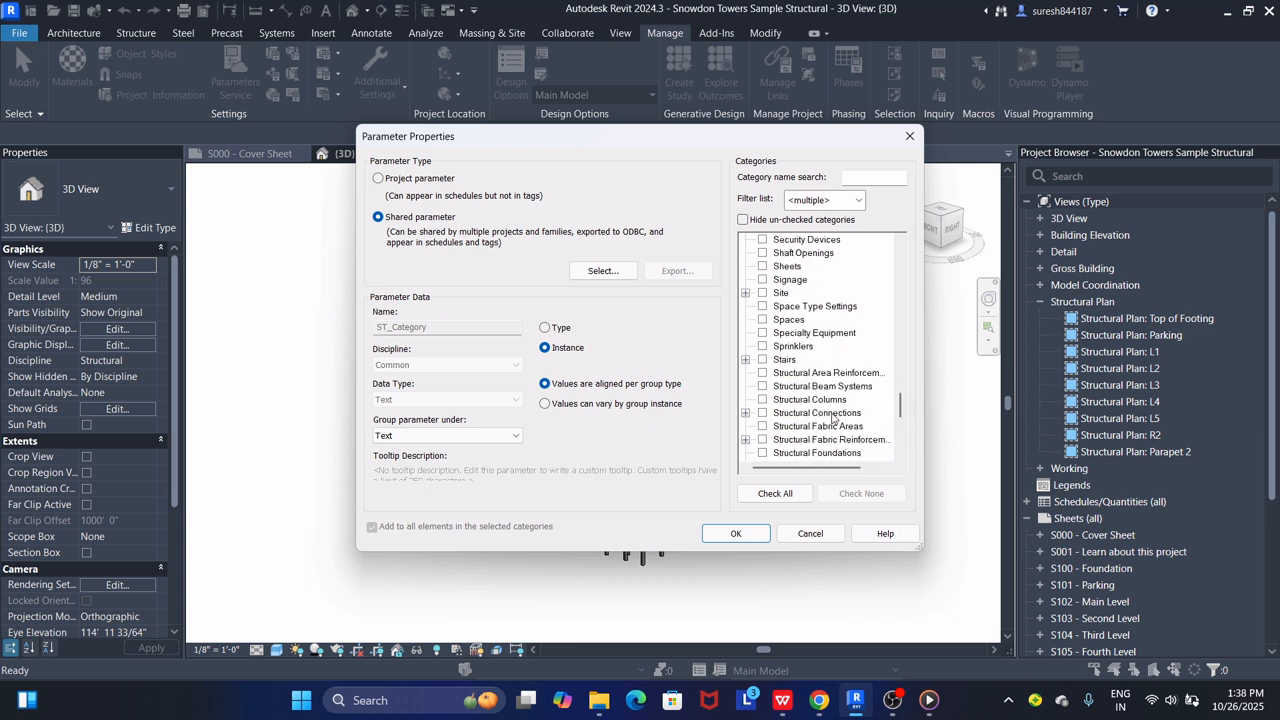
left_click(812, 400)
scroll(815, 408, "down", 1)
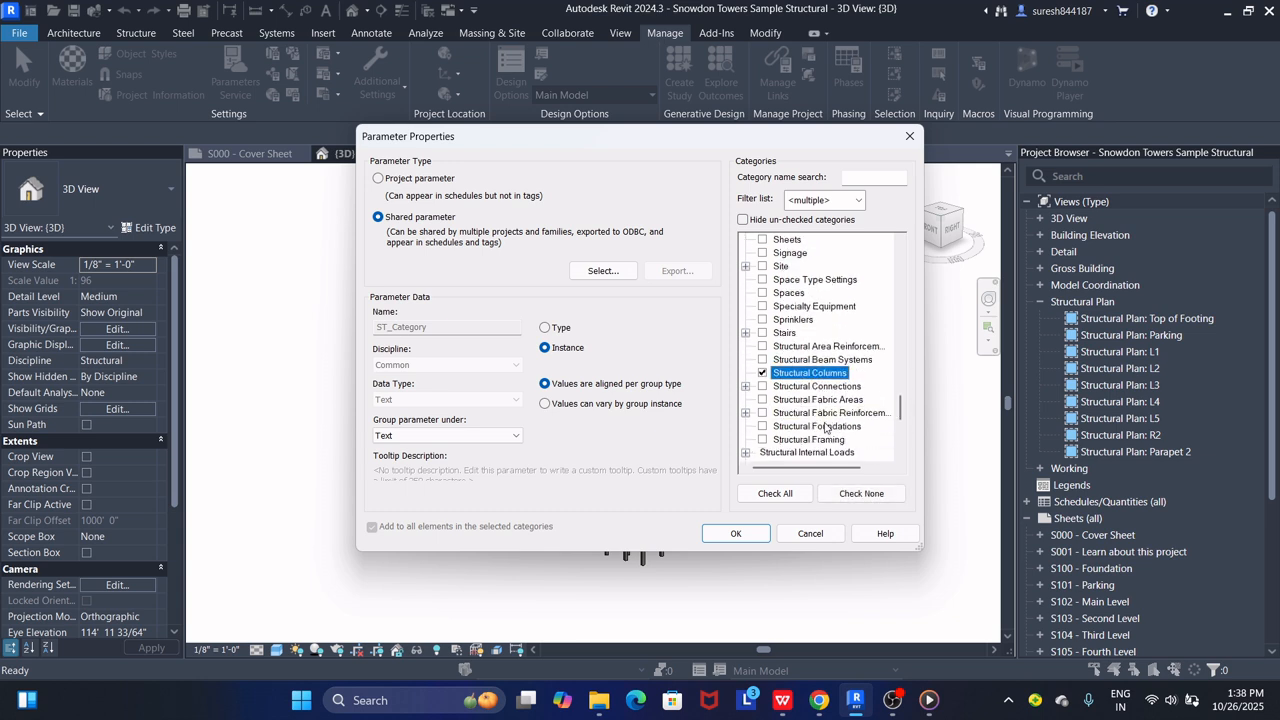
left_click(822, 427)
left_click(823, 441)
left_click(805, 362)
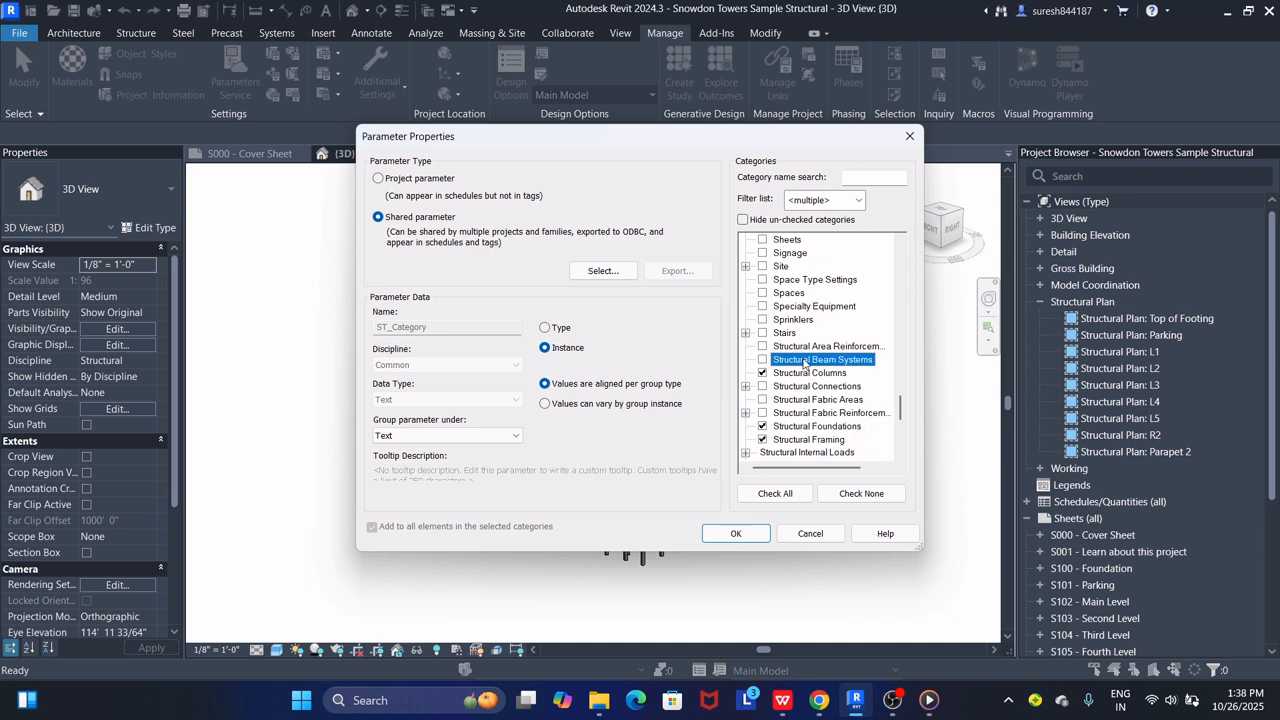
left_click(808, 372)
Include the Walls and Floors categories for ST_Category and add the instance parameter to the project.
scroll(810, 390, "down", 2)
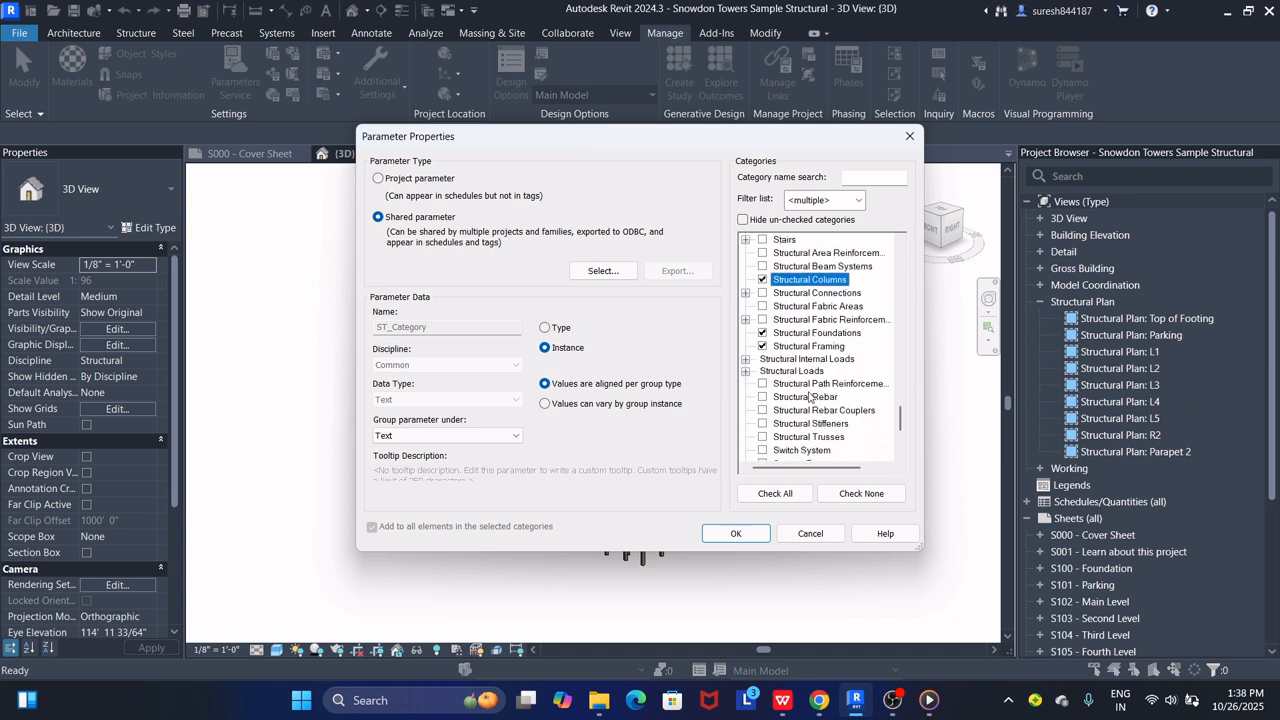
scroll(810, 397, "down", 4)
left_click(808, 399)
left_click(791, 308)
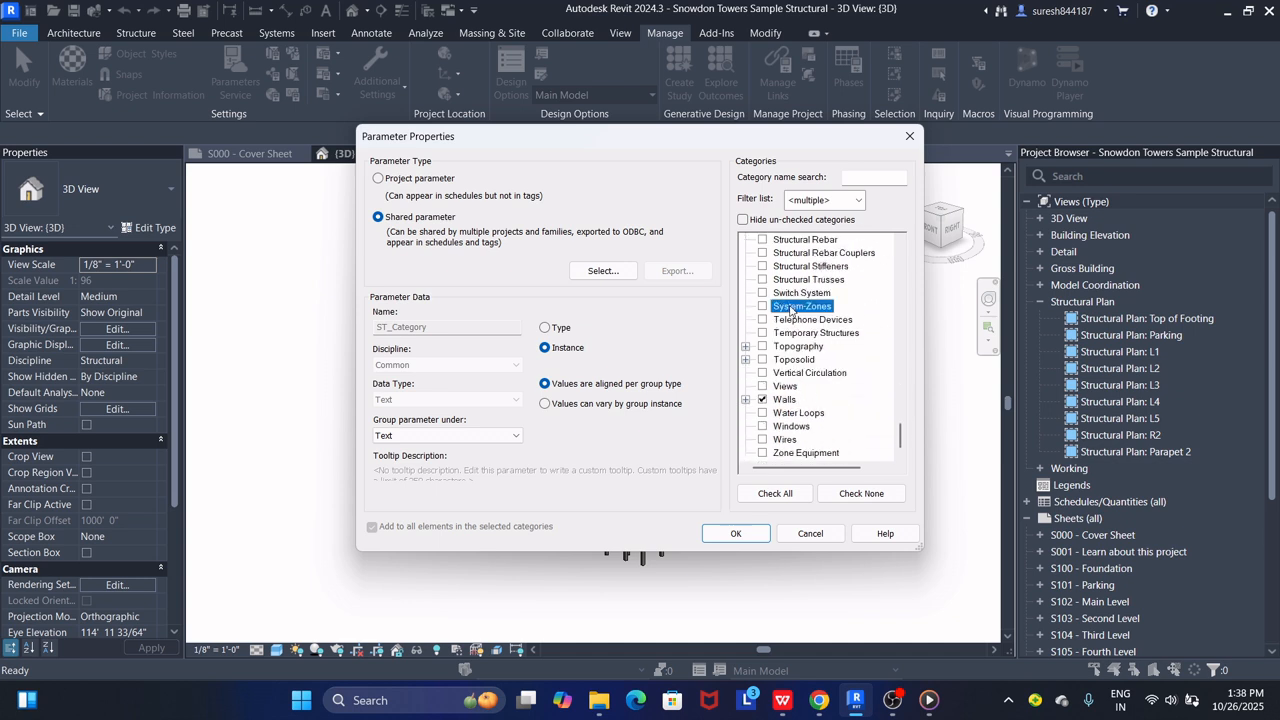
scroll(790, 310, "up", 15)
left_click(788, 306)
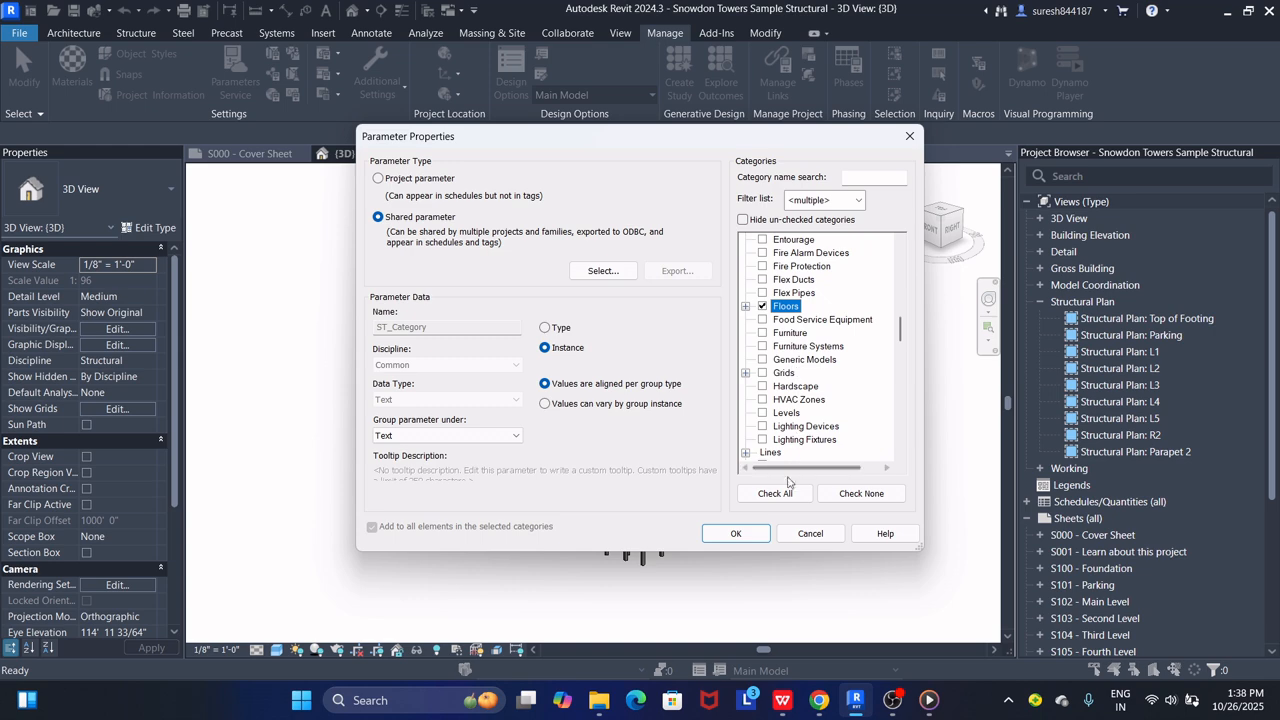
left_click(733, 536)
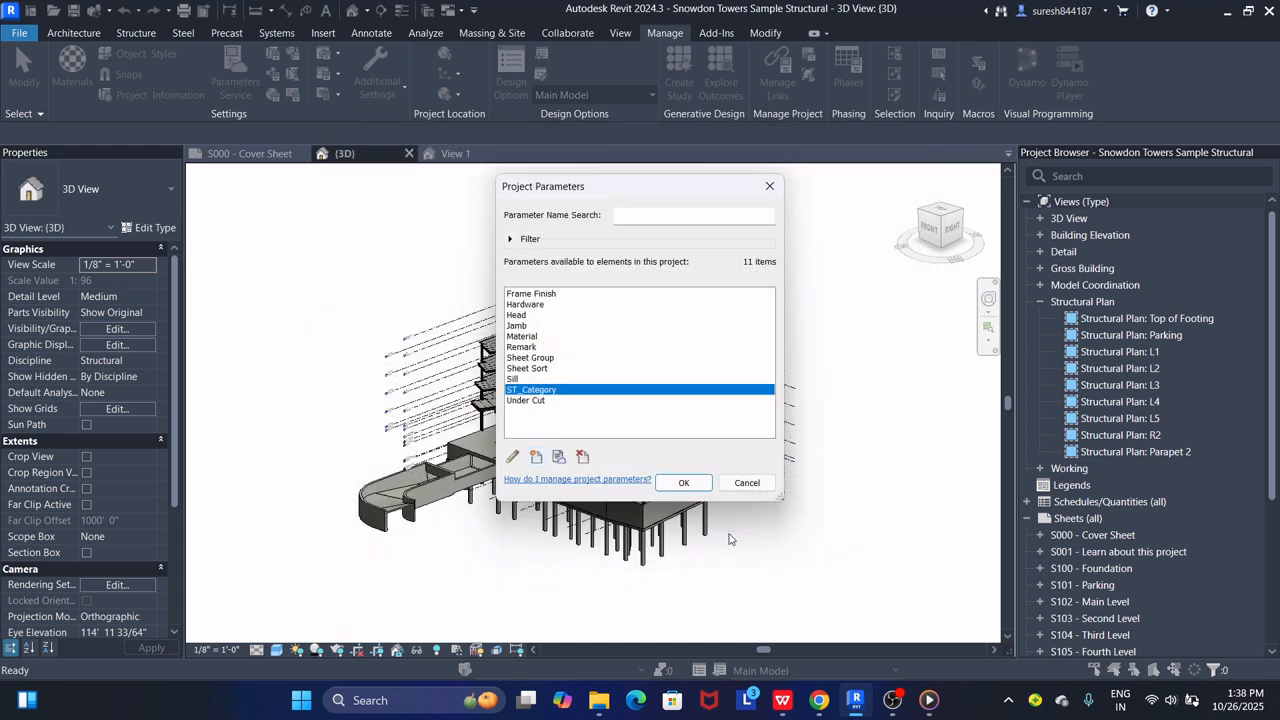
left_click(684, 483)
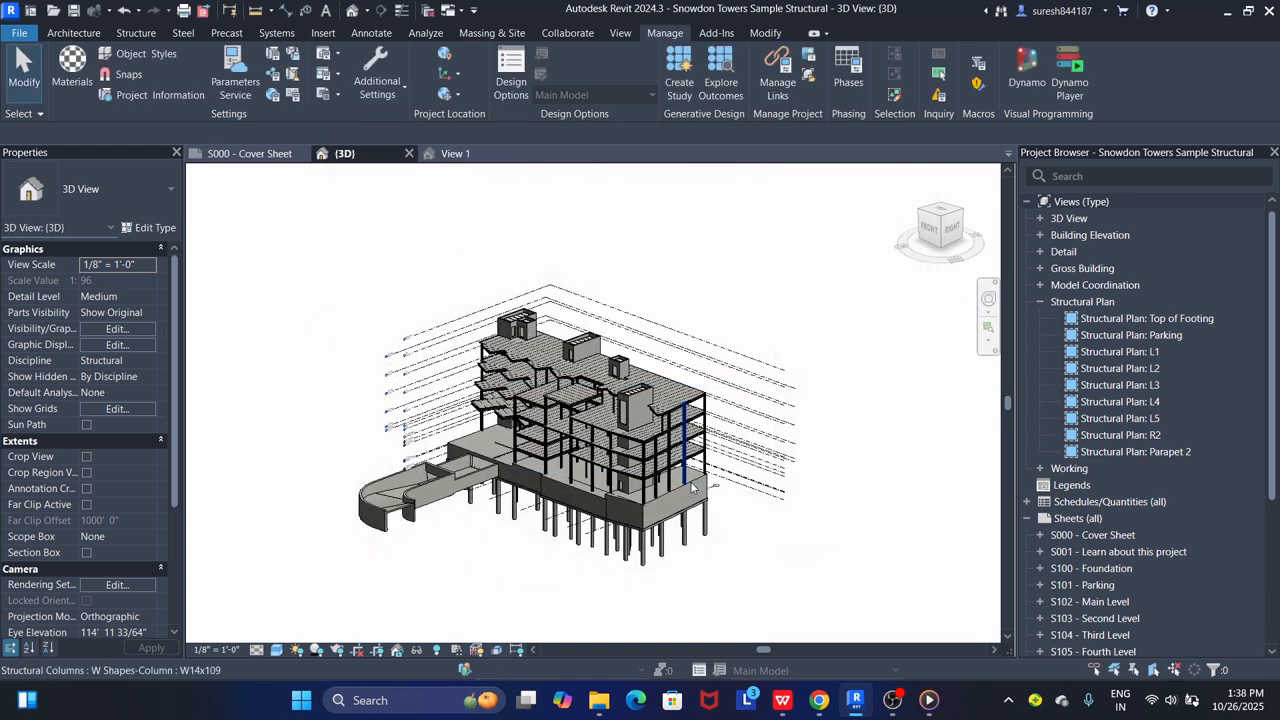
Inspect the properties of the straight ramp wall beside the building for the ST_Category parameter, and clear the selection.
scroll(485, 512, "up", 5)
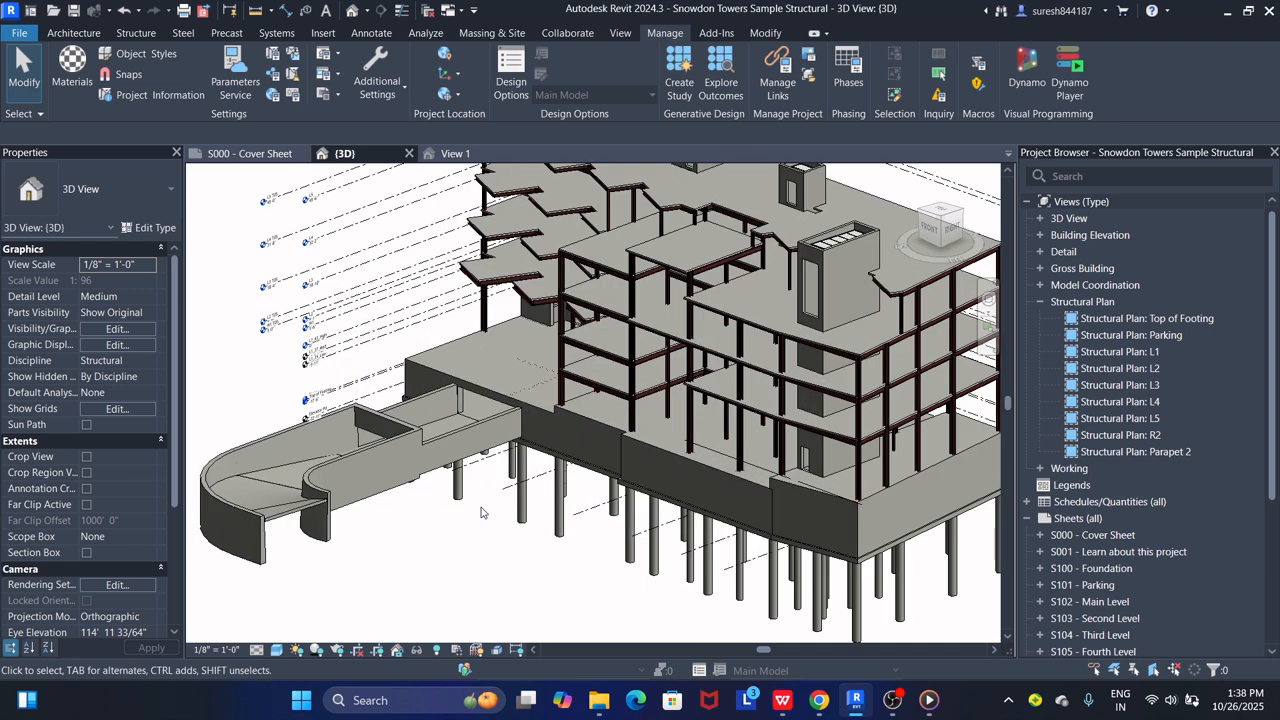
left_click(496, 428)
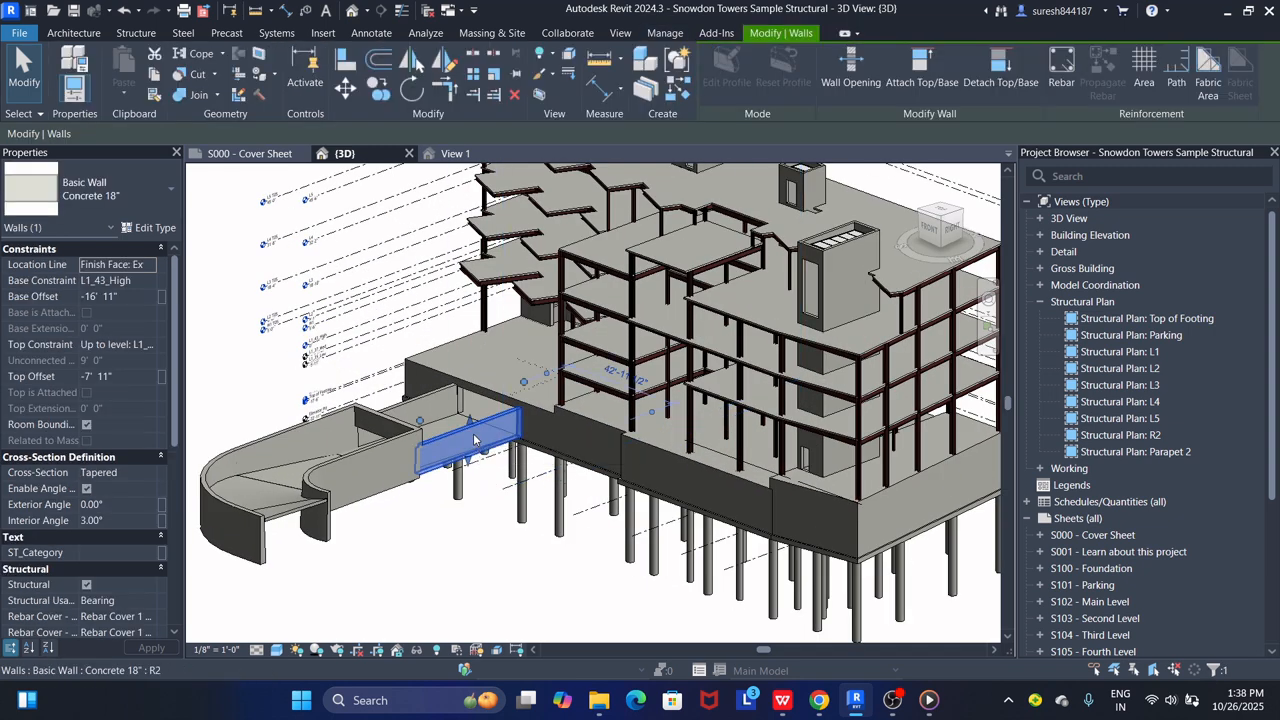
scroll(90, 450, "down", 2)
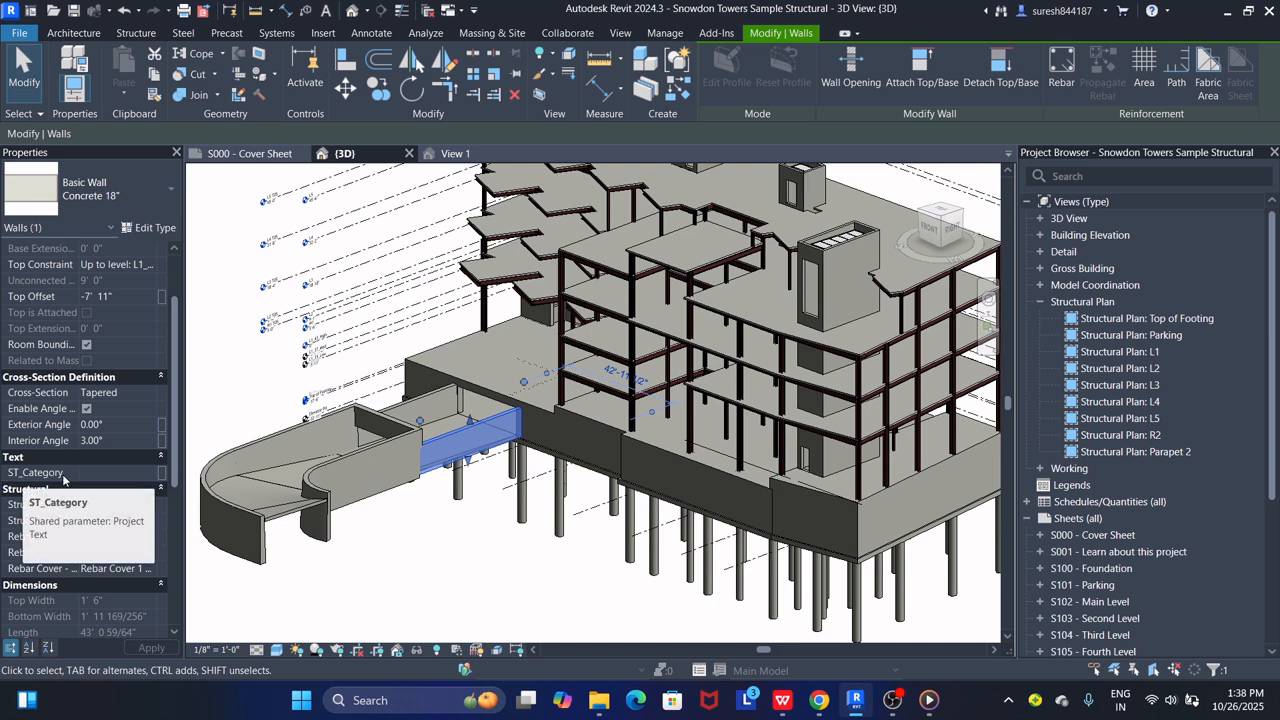
left_click(400, 552)
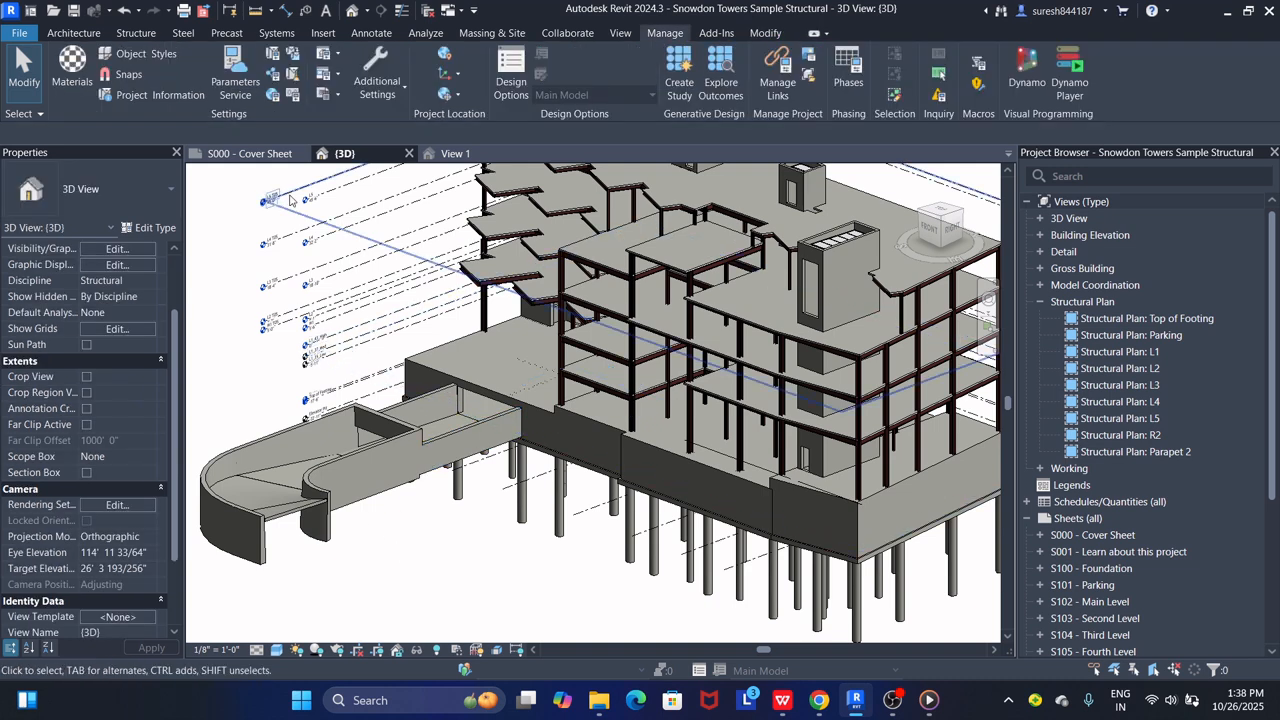
Start another project parameter based on the shared parameter ST_Level from the LOD_400 group.
left_click(272, 74)
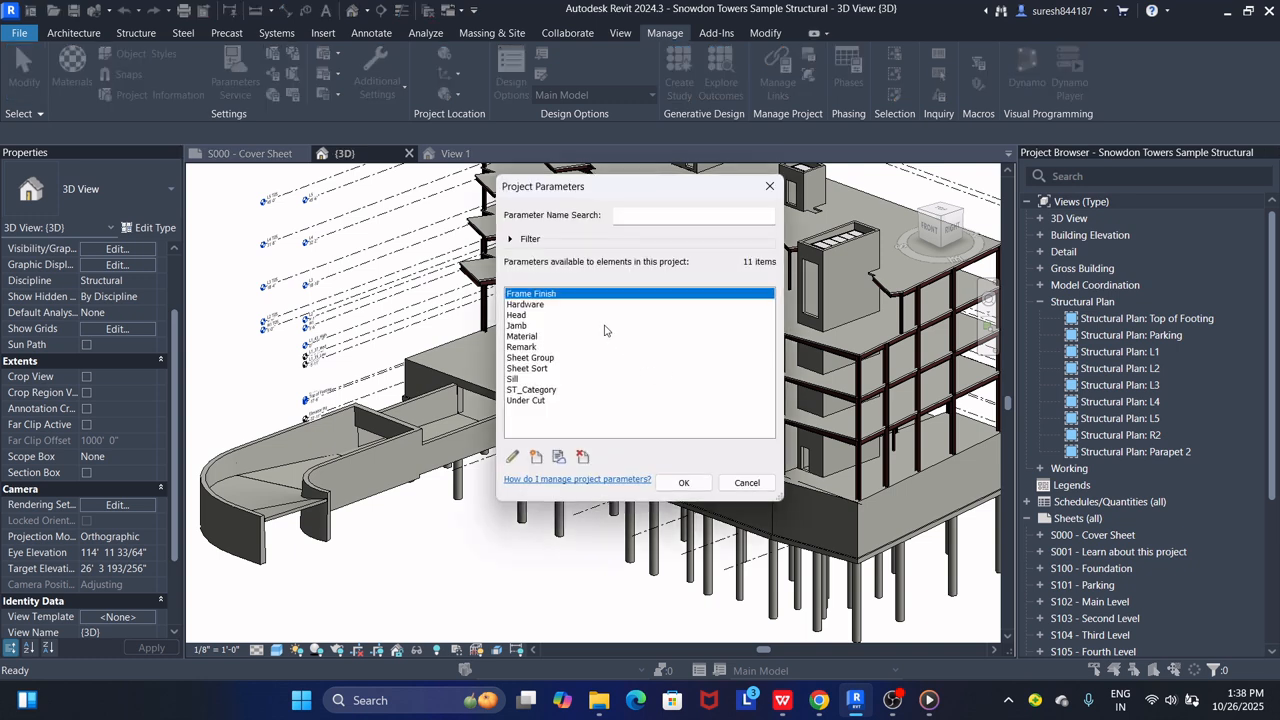
left_click(536, 456)
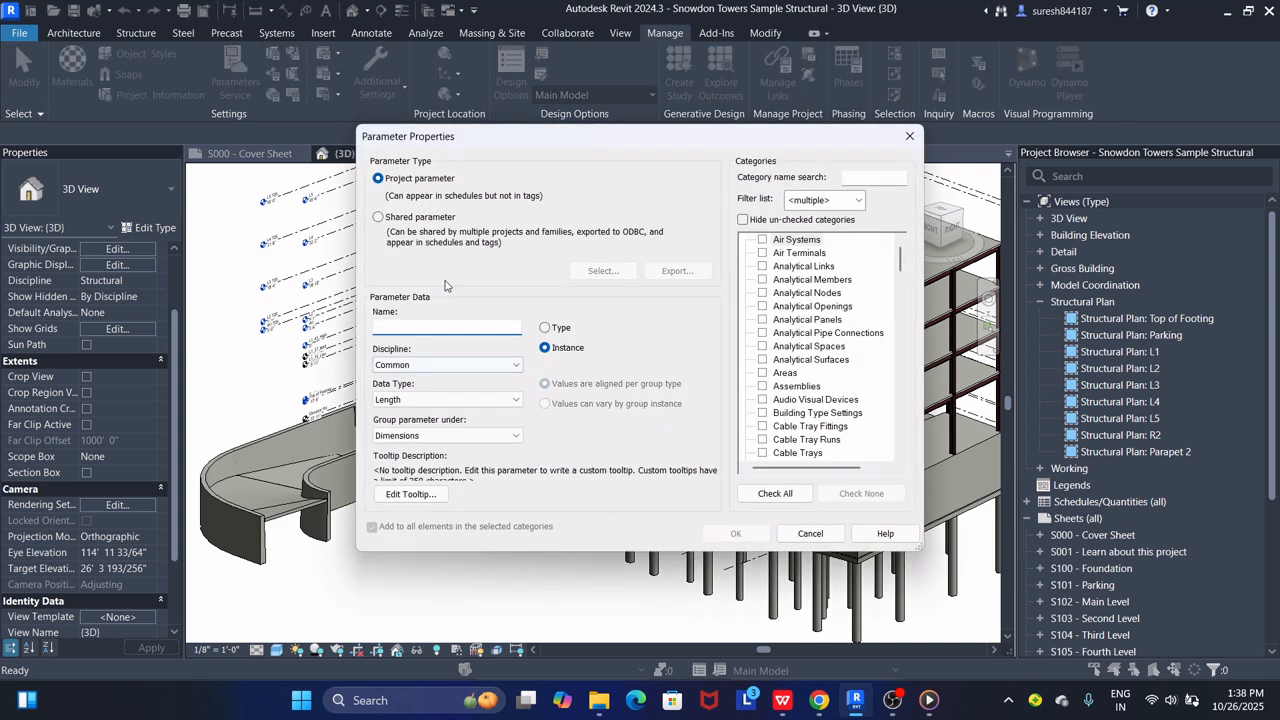
left_click(420, 218)
left_click(603, 270)
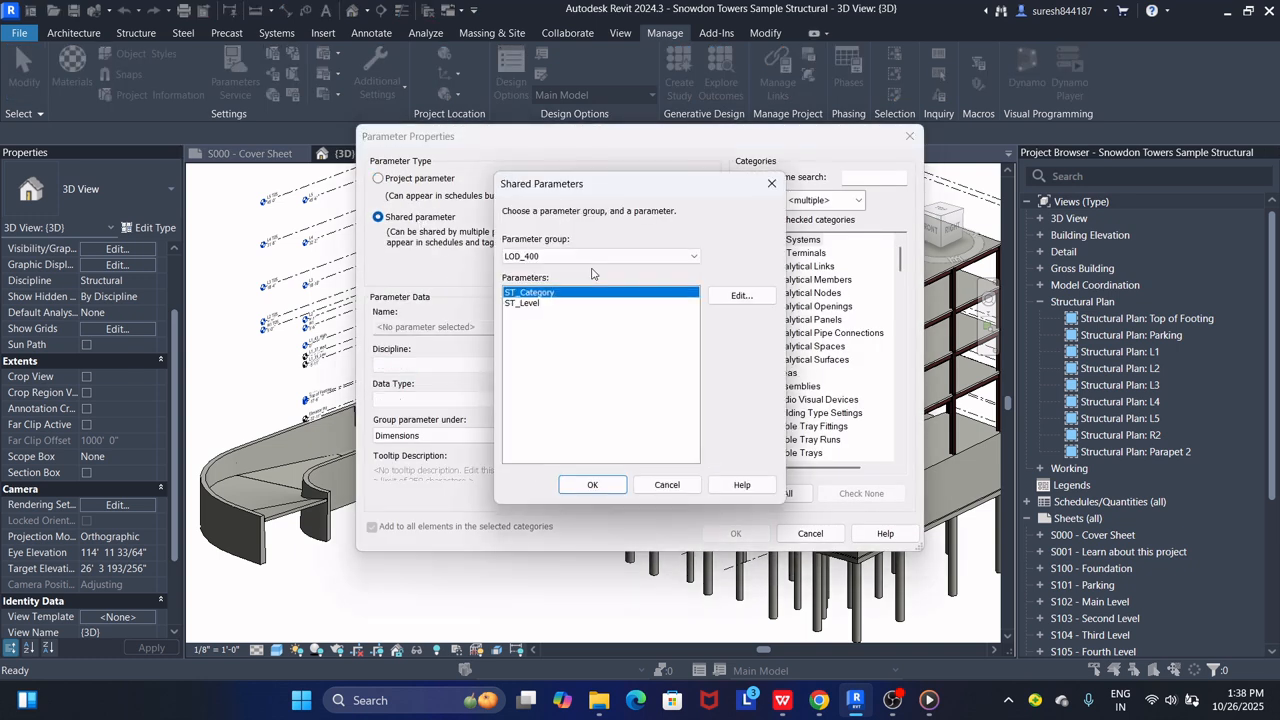
left_click(521, 304)
left_click(592, 485)
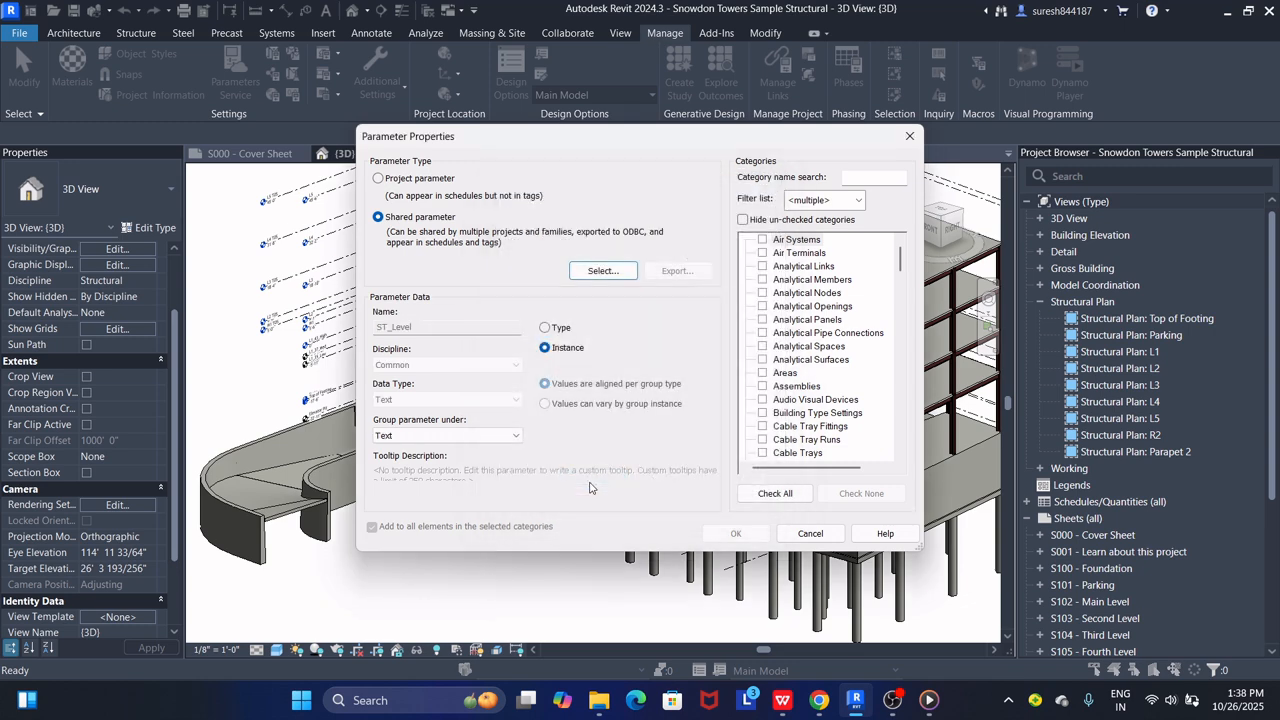
Assign the ST_Level parameter to the Walls, Structural Columns, Structural Framing and Structural Foundations categories.
left_click(779, 292)
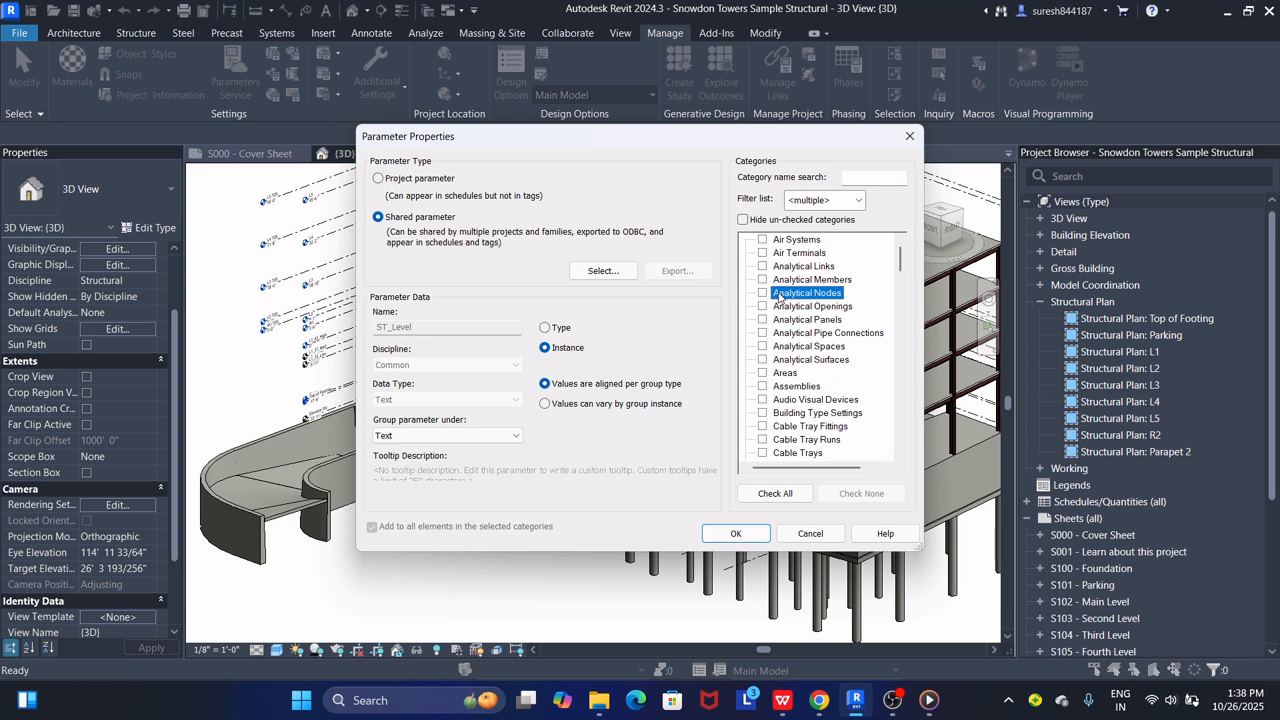
key("w")
key("space")
left_click(805, 332)
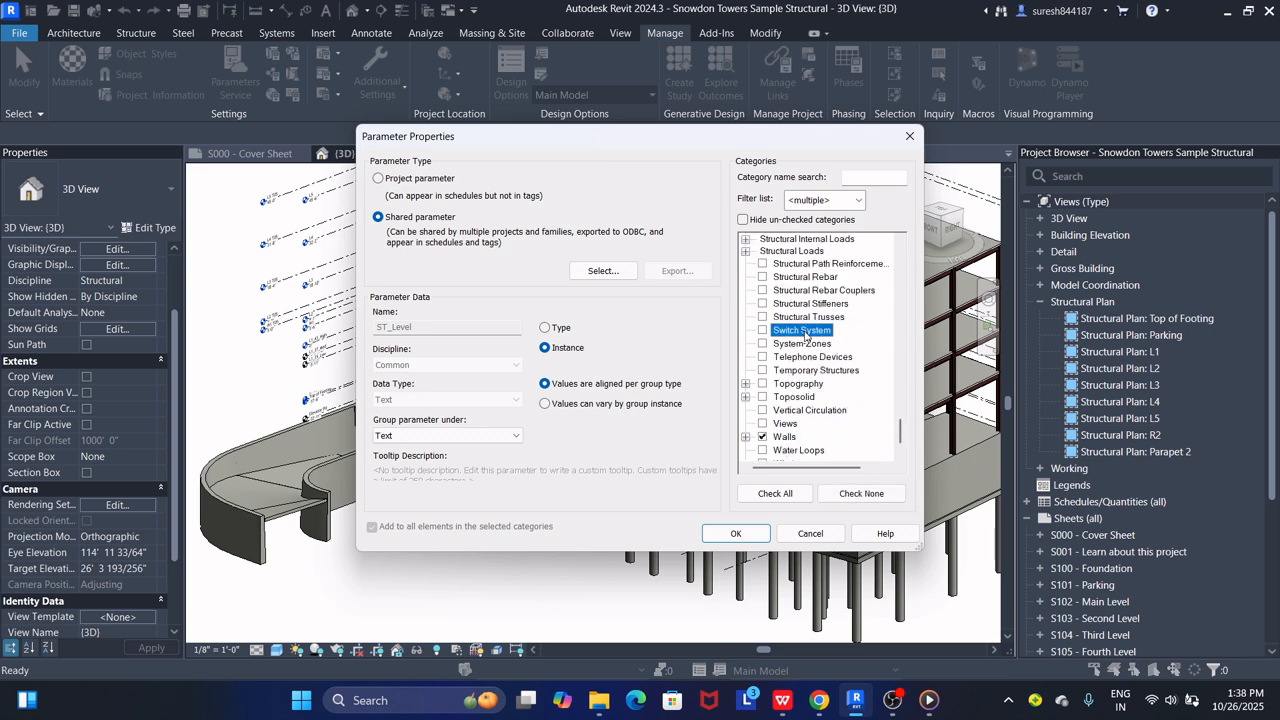
left_click(806, 343)
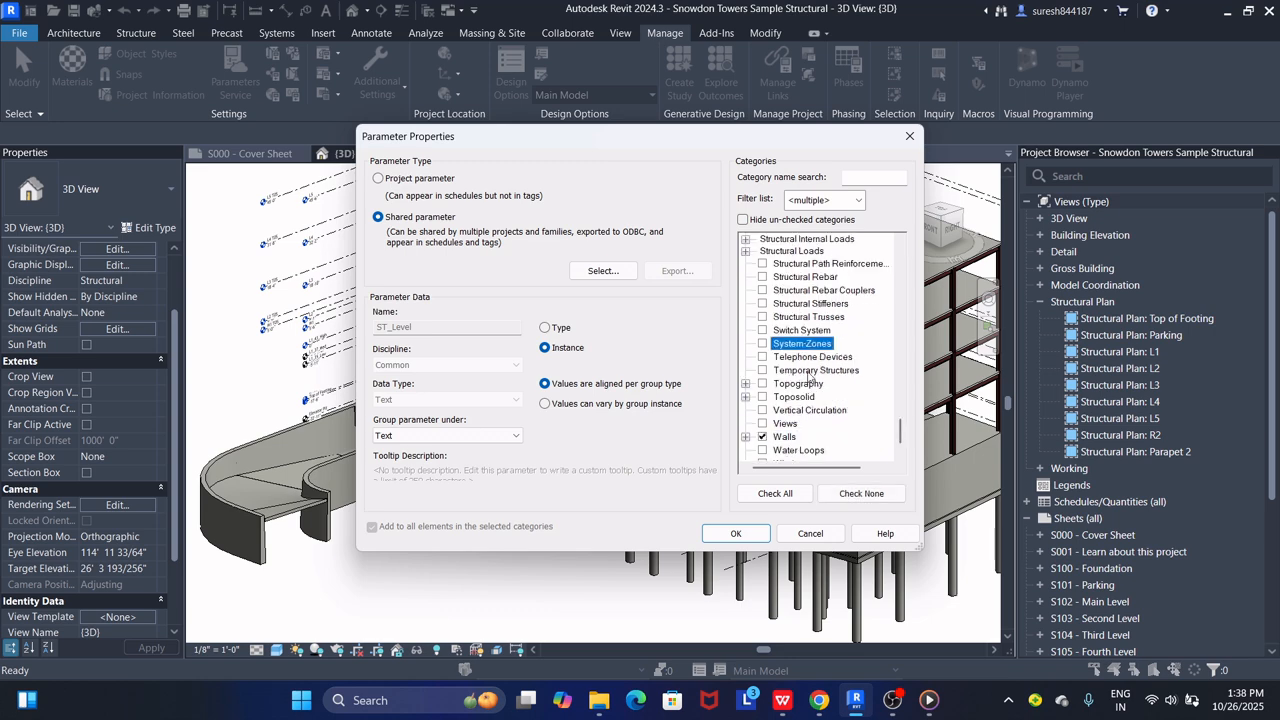
scroll(824, 334, "down", 1)
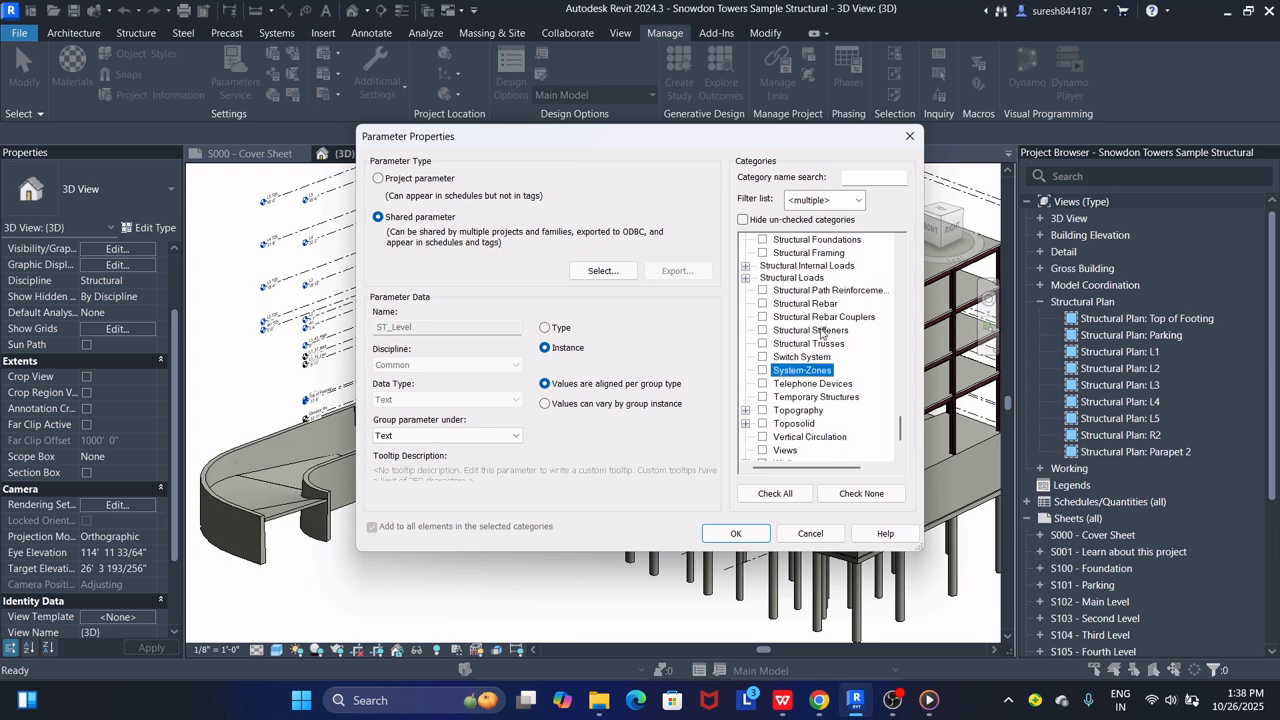
scroll(818, 412, "up", 4)
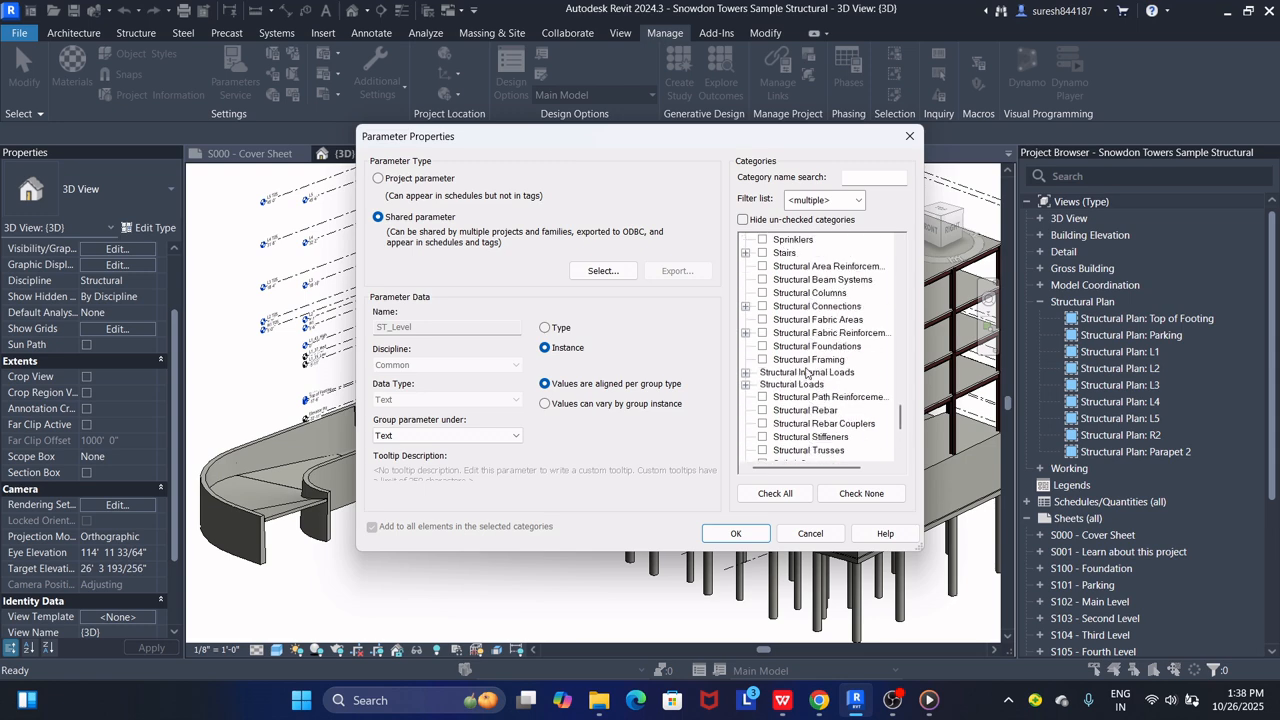
double_click(829, 294)
double_click(829, 360)
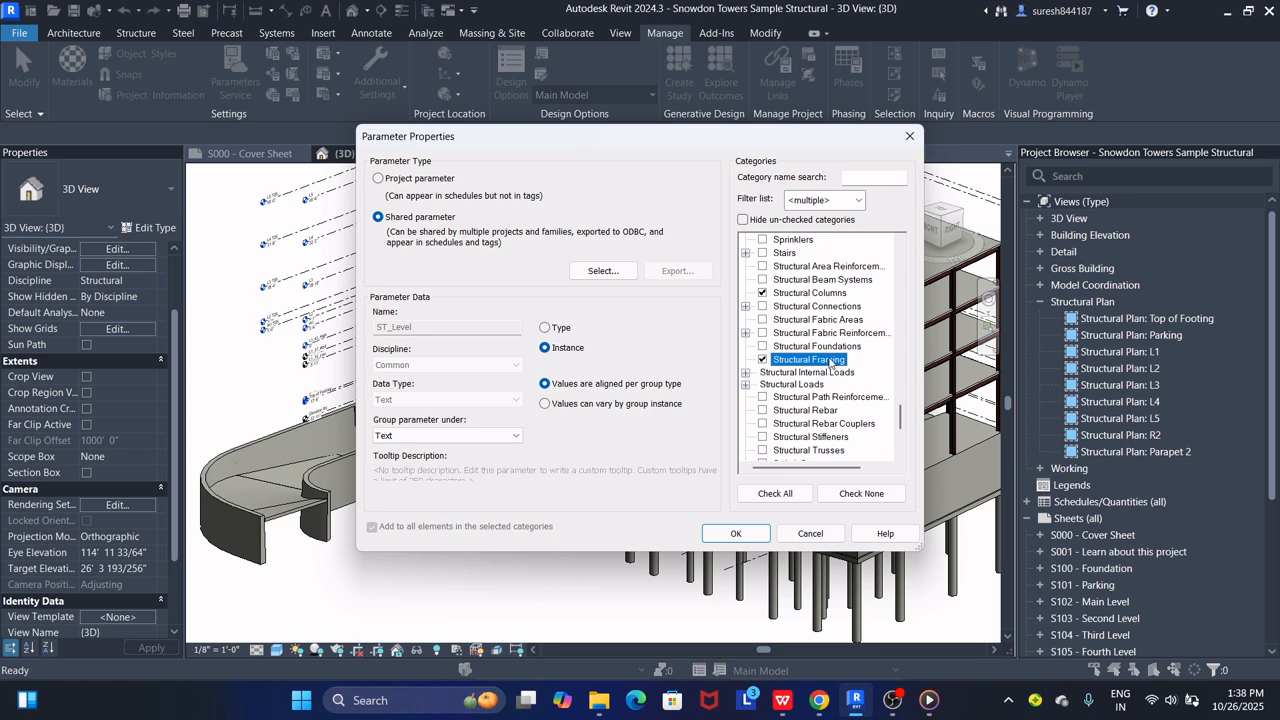
left_click(828, 347)
Include the Floors category for ST_Level and add the instance parameter to the project.
left_click(817, 308)
key("f")
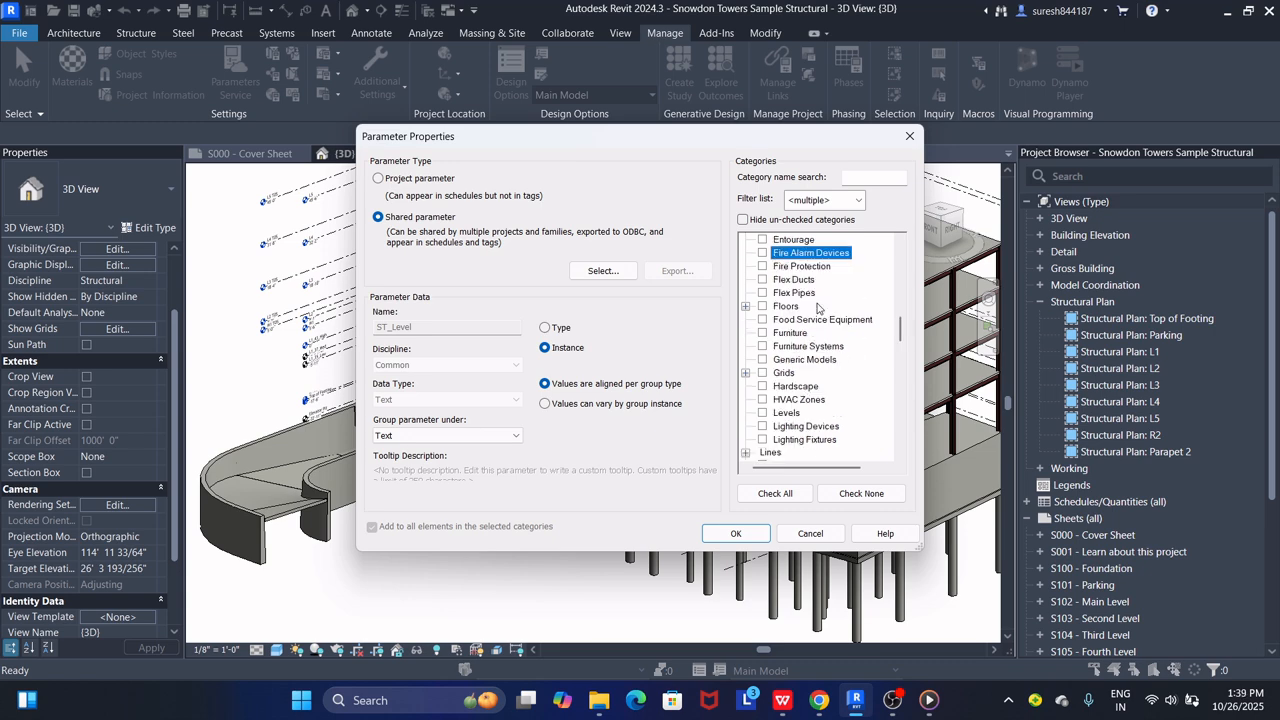
left_click(790, 309)
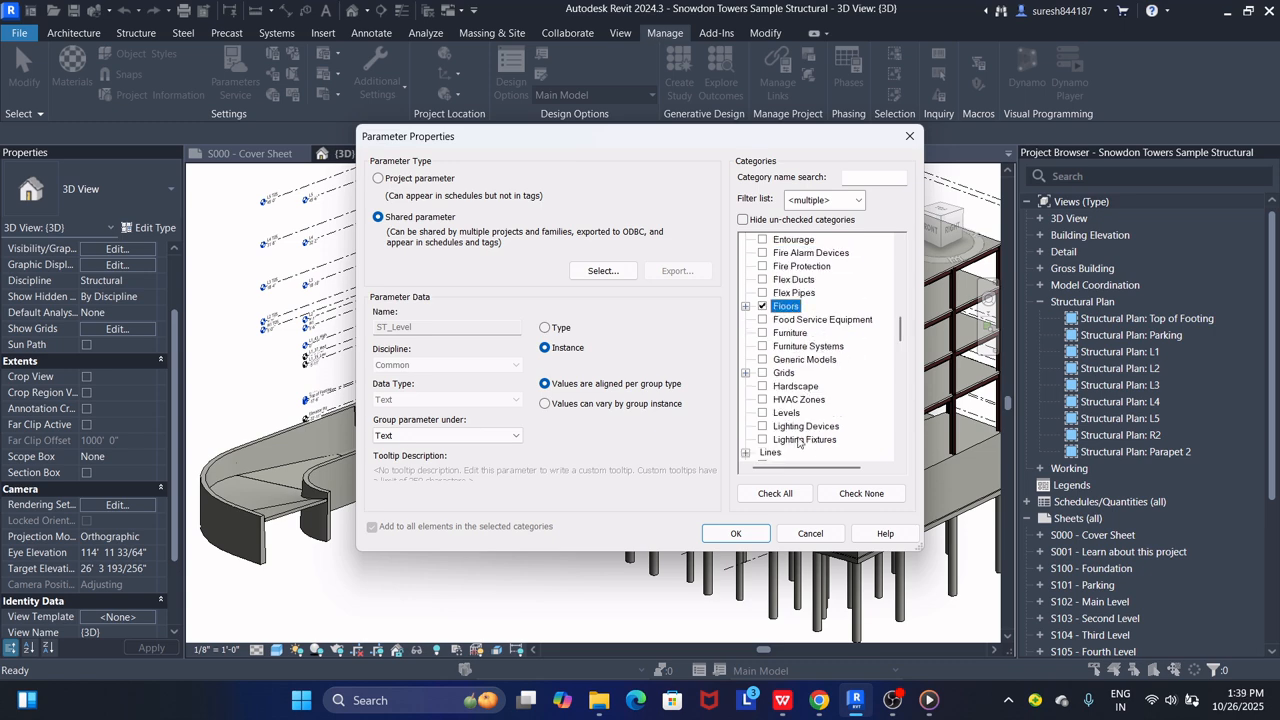
left_click(735, 533)
left_click(681, 482)
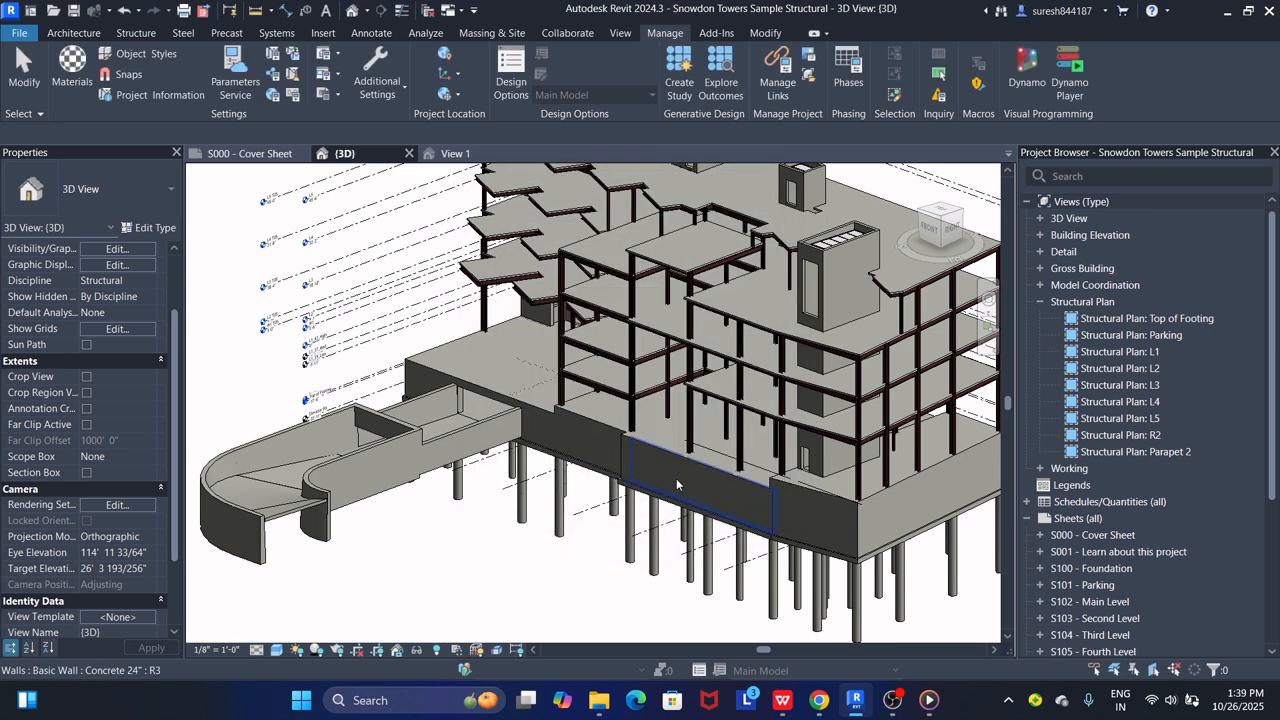
Check the straight ramp wall's properties for the ST_Category and ST_Level parameters.
left_click(470, 432)
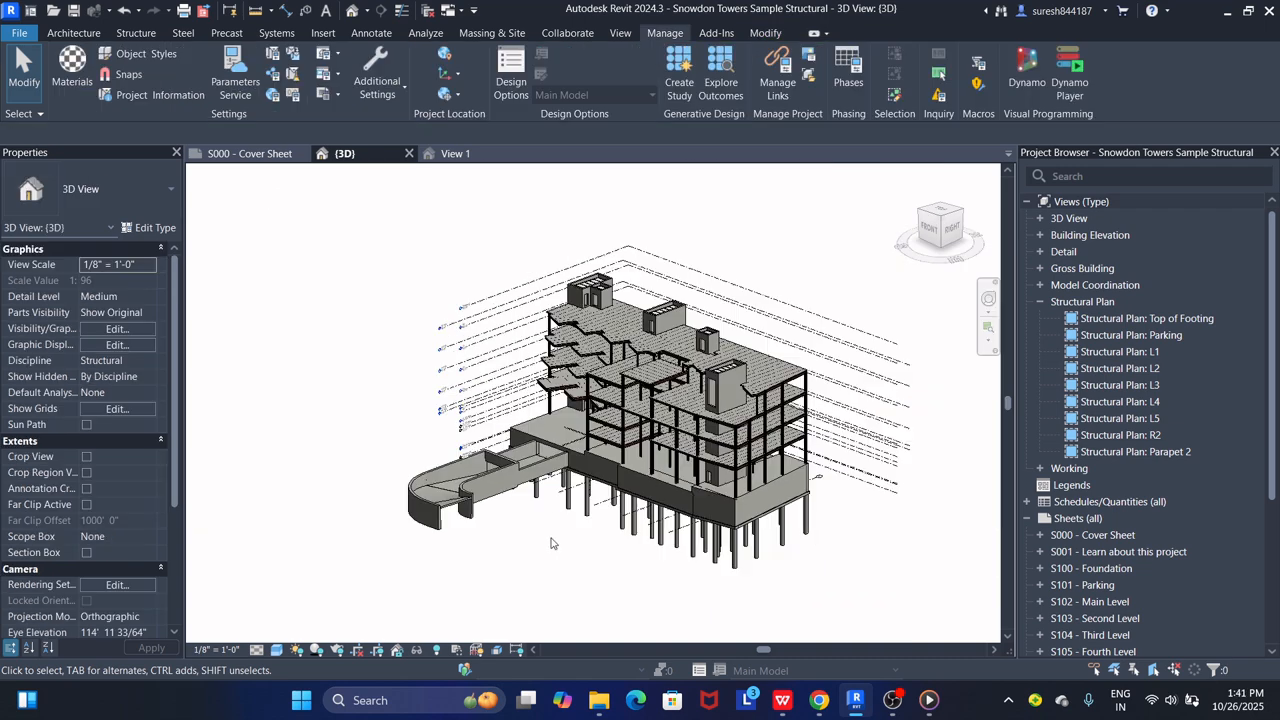
scroll(550, 543, "up", 3)
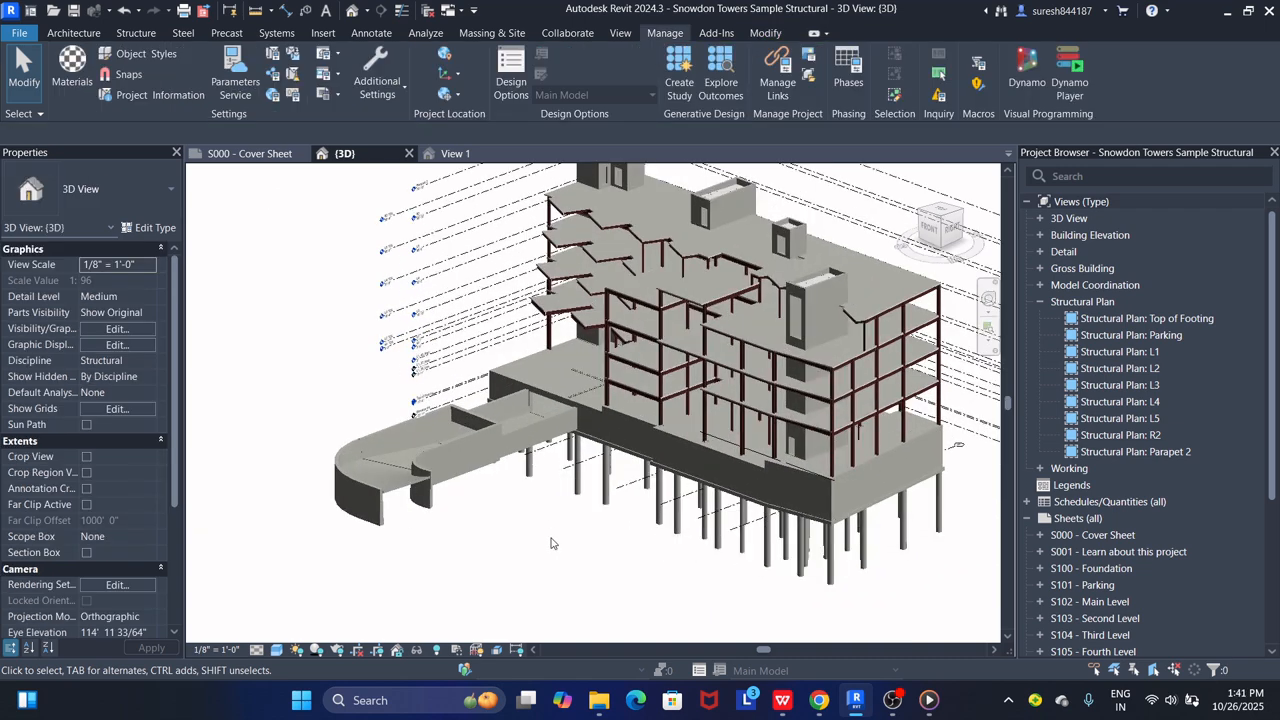
left_click(546, 430)
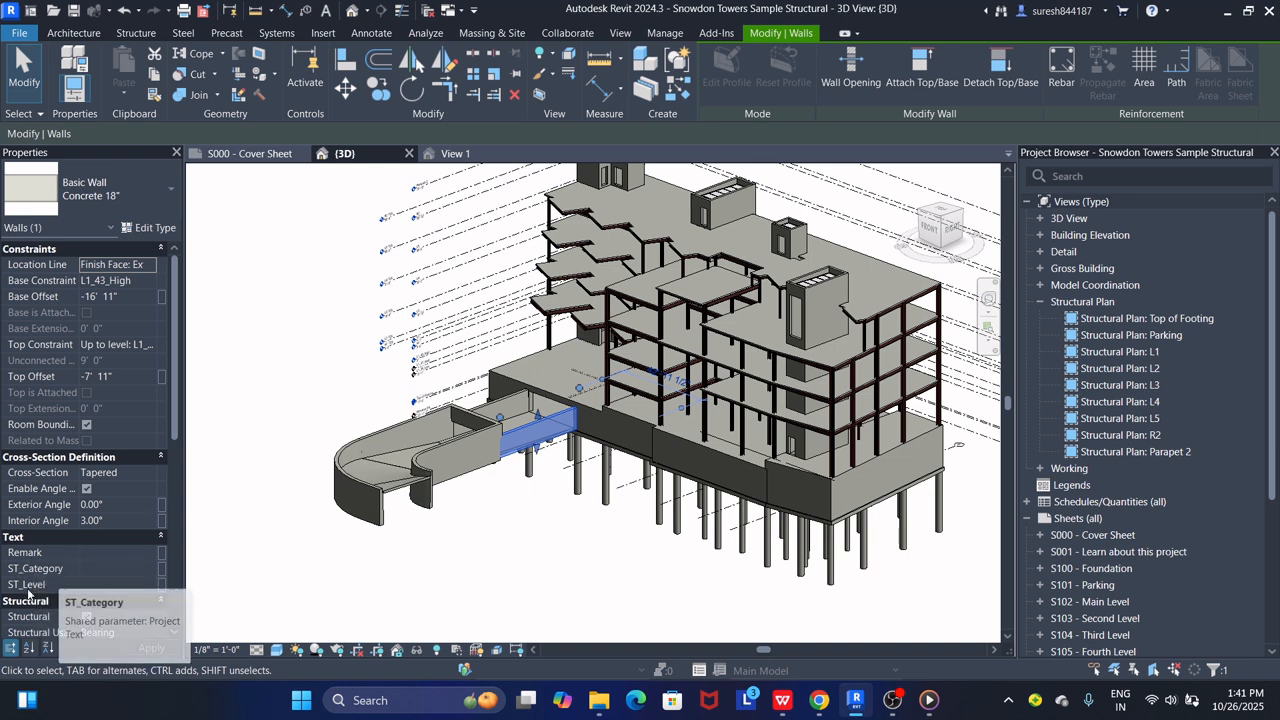
Check the properties of the W14x109 column near the ramp and the round pile below it for ST_Category and ST_Level.
scroll(665, 420, "up", 3)
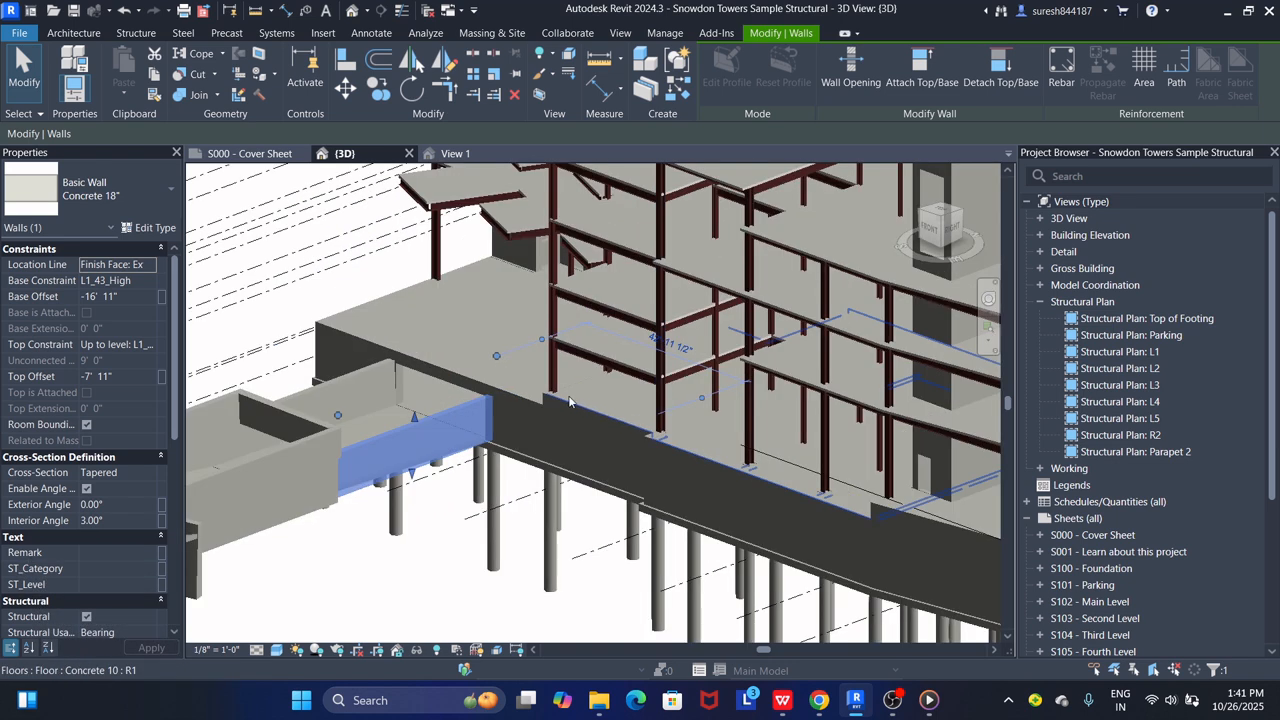
left_click(557, 376)
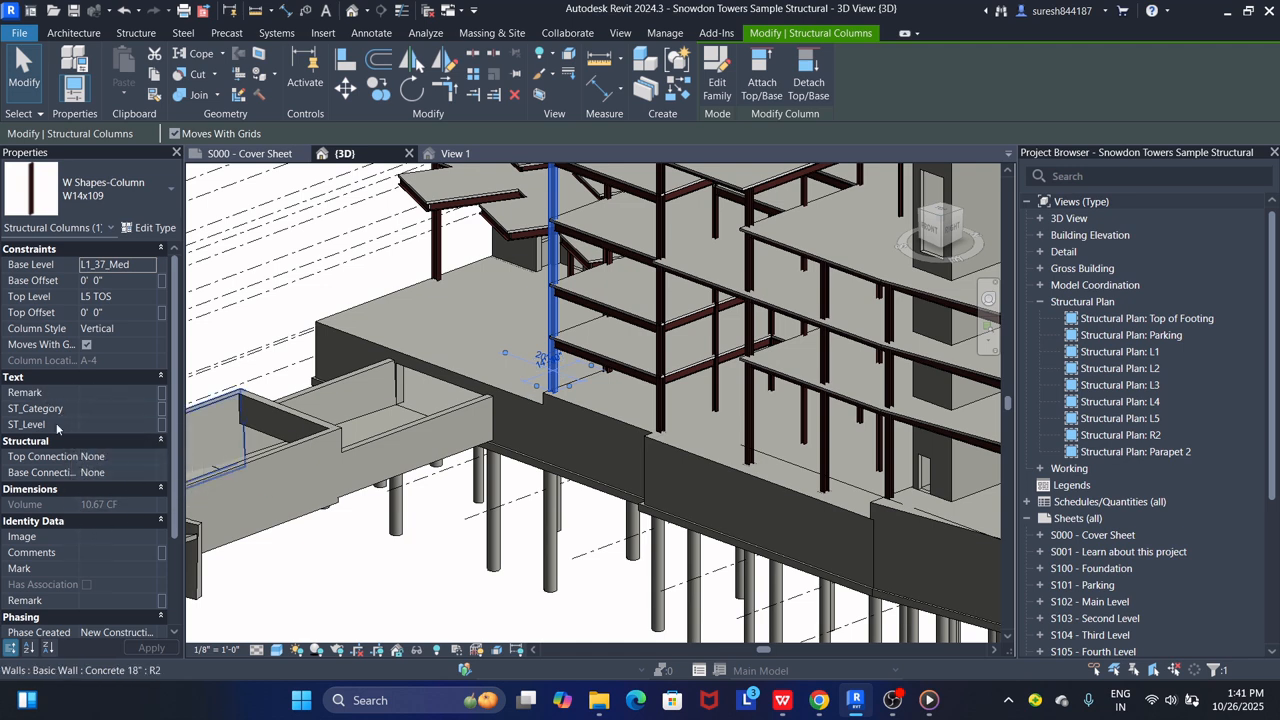
left_click(493, 520)
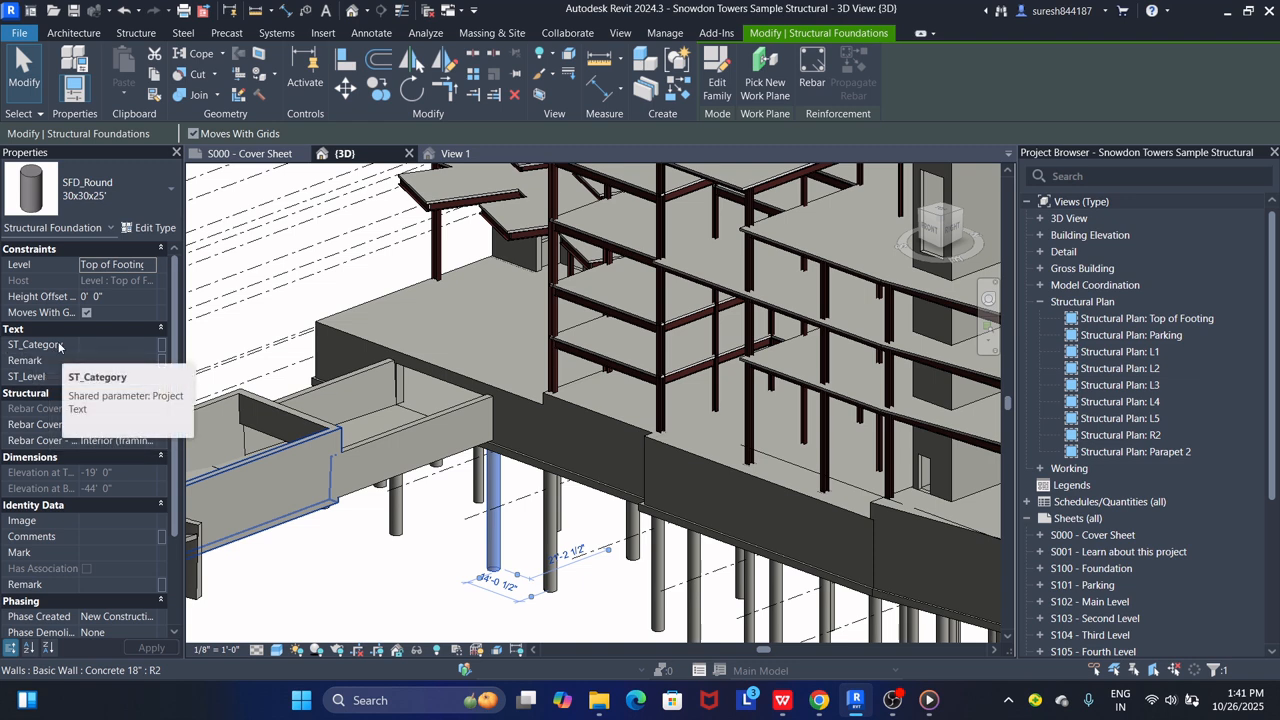
scroll(452, 506, "down", 5)
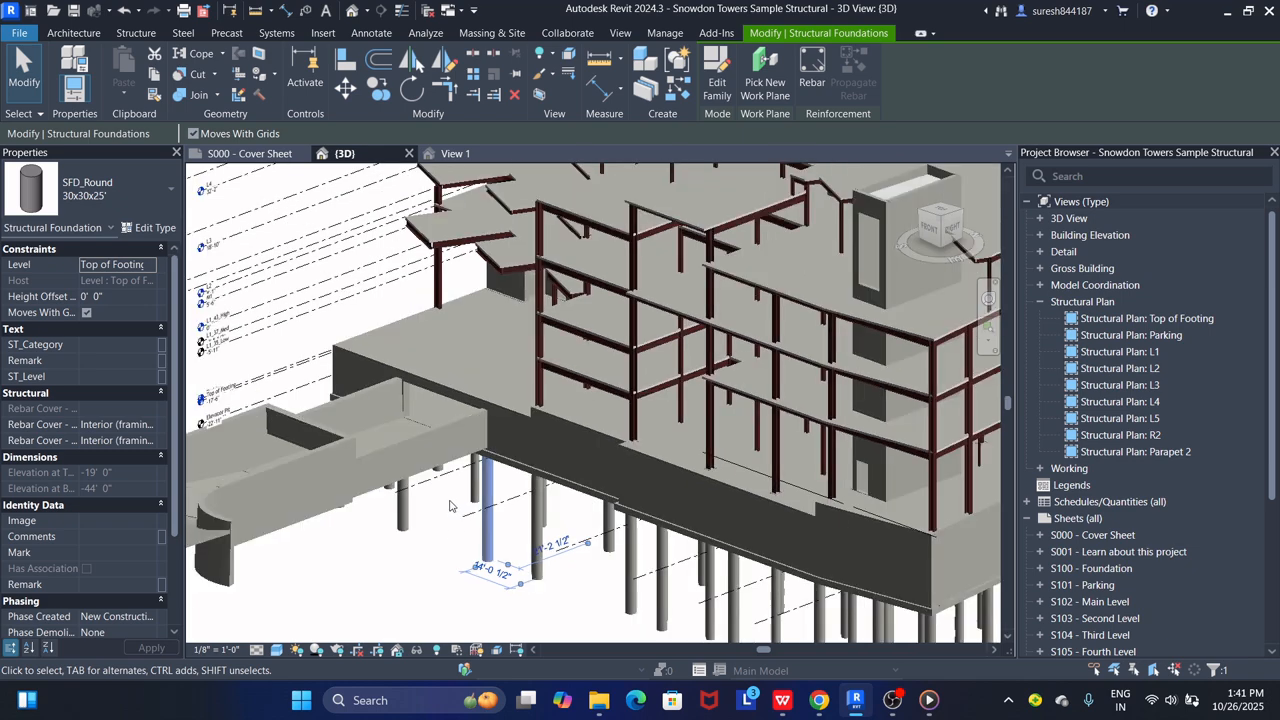
middle_click_drag(478, 566, 485, 543)
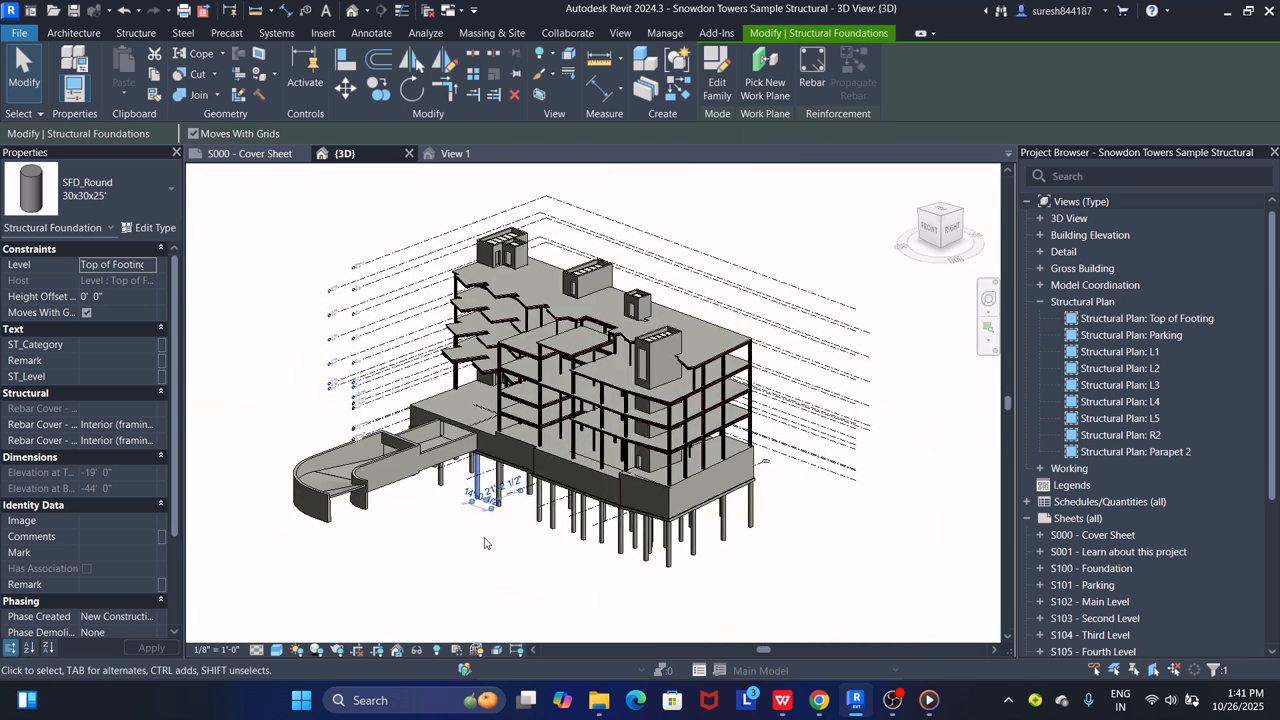